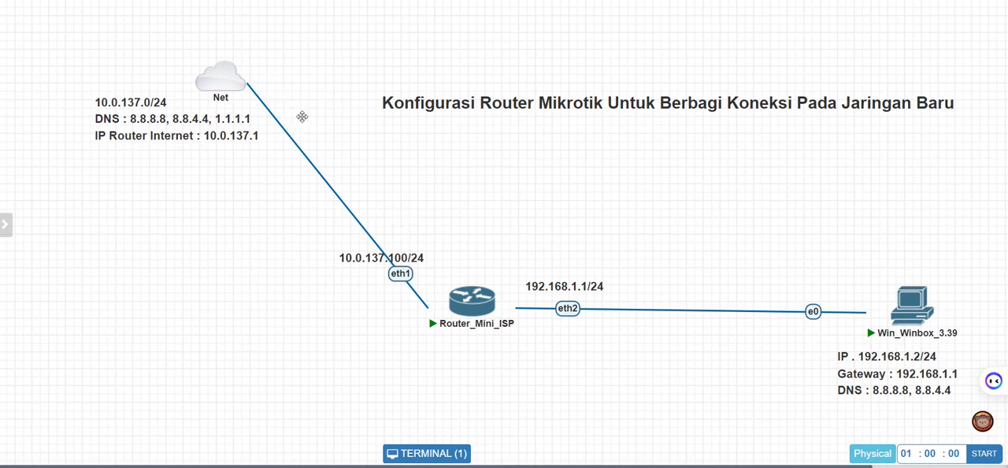
pyautogui.moveTo(242, 93)
pyautogui.moveTo(229, 74)
pyautogui.moveTo(455, 333)
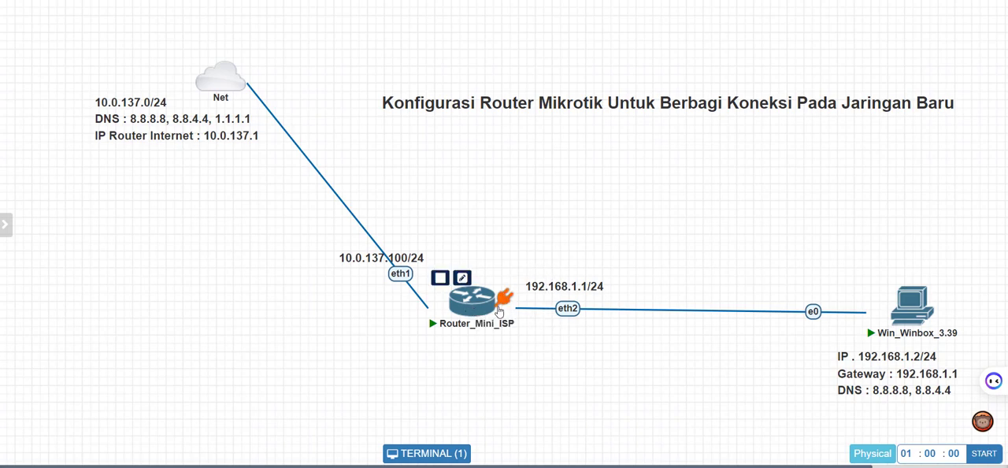
pyautogui.moveTo(507, 336)
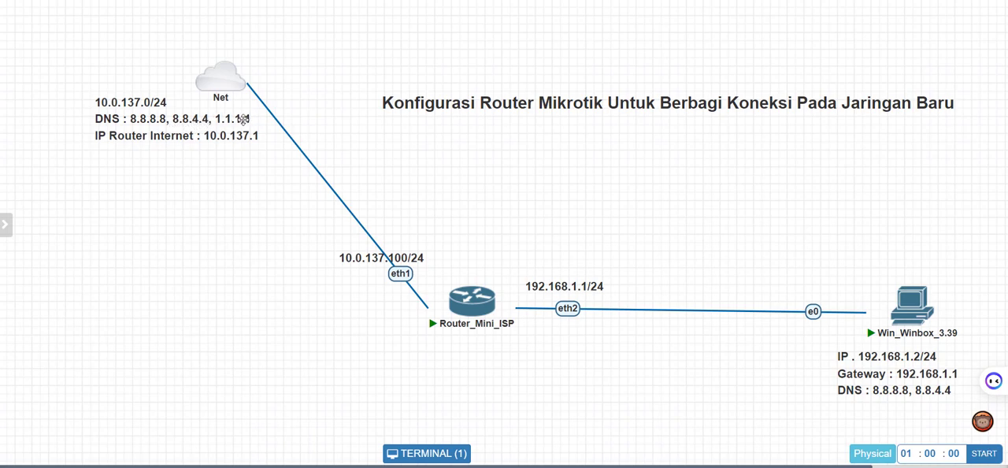
# Switch to the WinBox session and set the router's identity to Router_Mini_ISP.
pyautogui.moveTo(221, 87)
pyautogui.hotkey('ctrl', 'Tab')
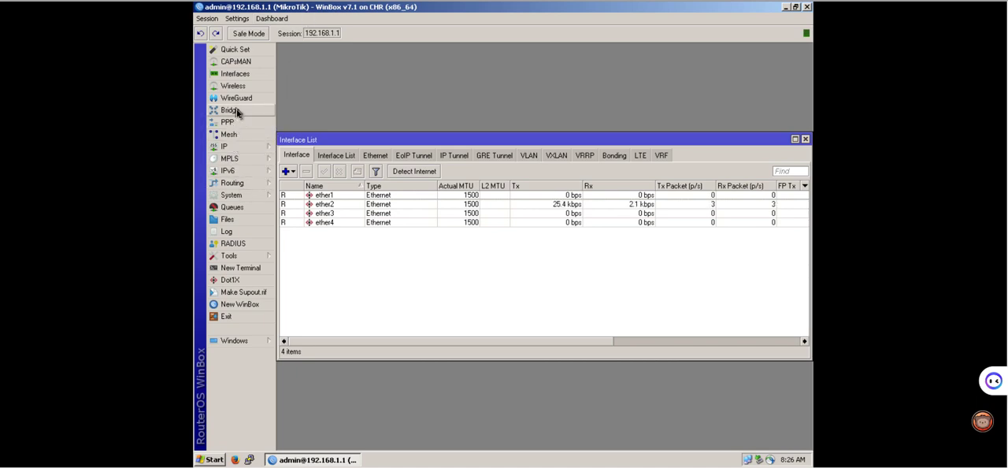
pyautogui.click(230, 195)
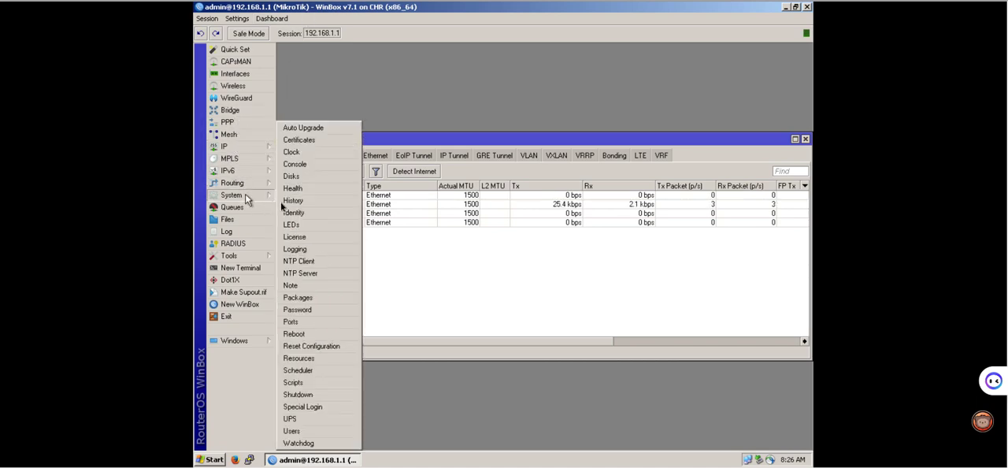
pyautogui.click(294, 212)
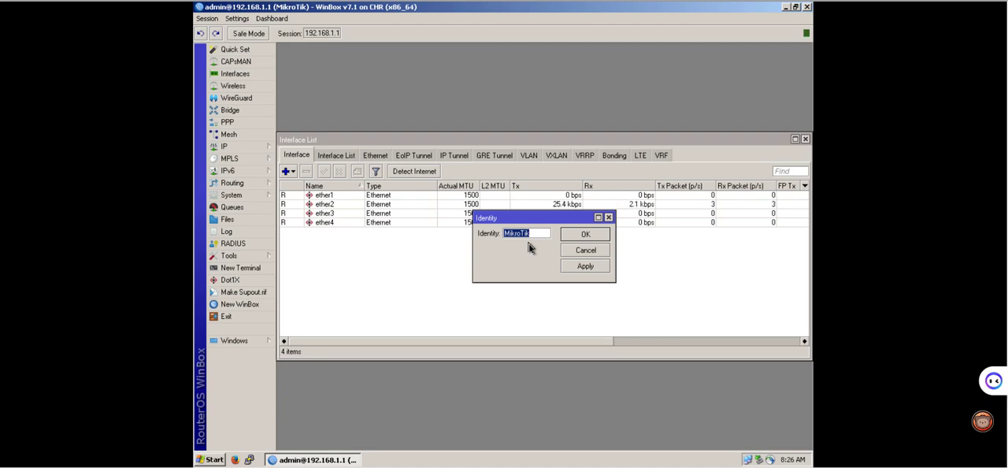
pyautogui.write('R')
pyautogui.write('outer_Min')
pyautogui.write('i_ISP')
pyautogui.click(583, 234)
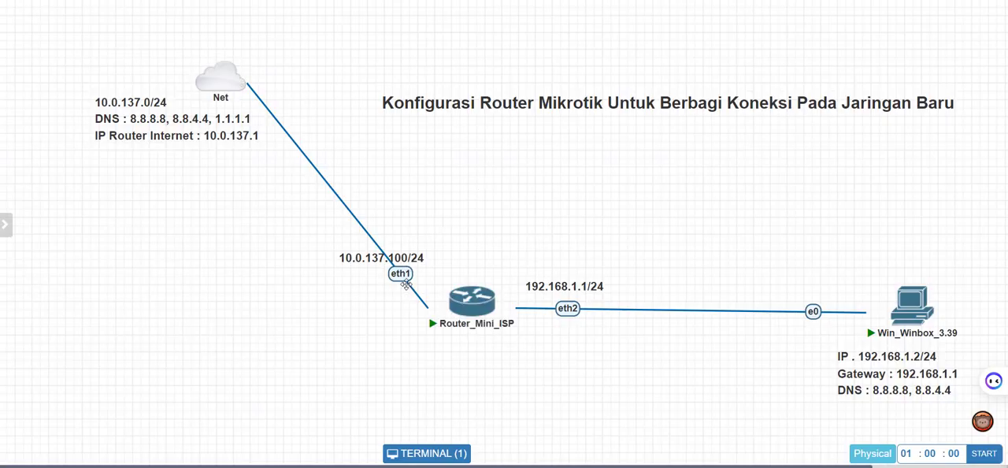
# Rename the ether1 interface to ether1-To-Provider and apply the change.
pyautogui.moveTo(240, 92)
pyautogui.moveTo(876, 331)
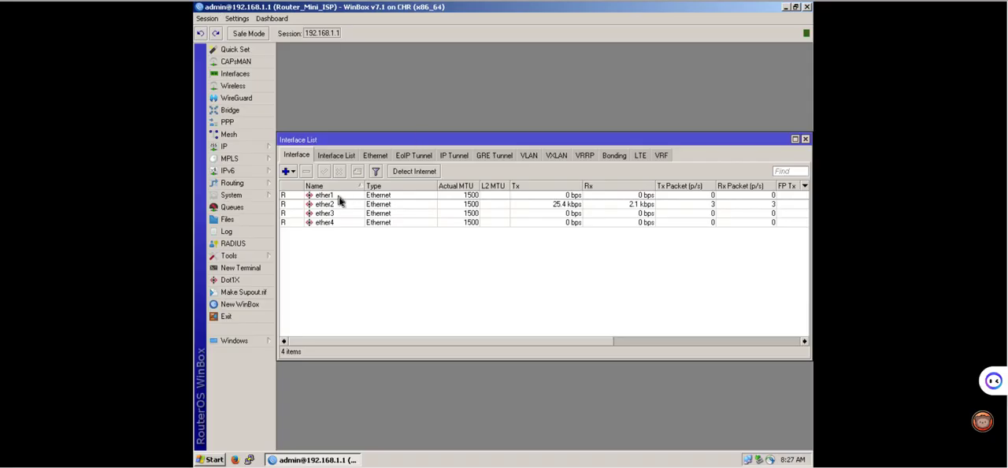
pyautogui.doubleClick(340, 201)
pyautogui.click(511, 150)
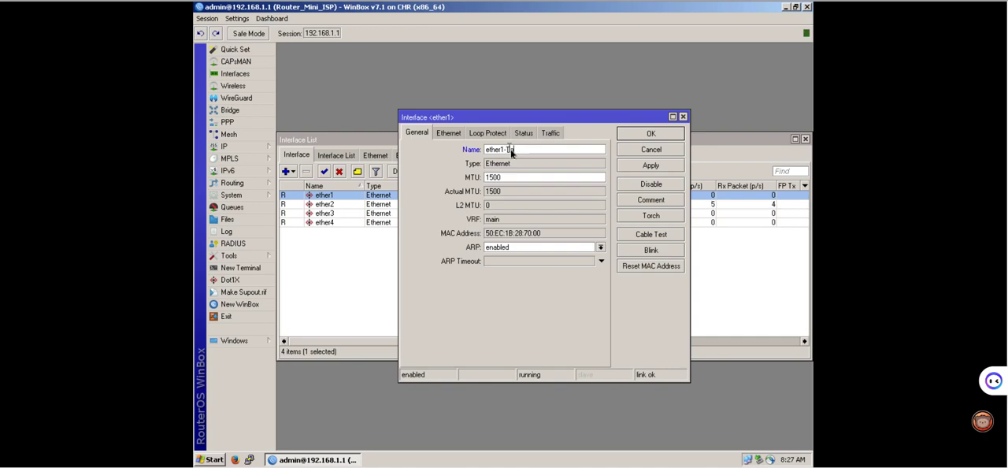
pyautogui.write('-To-Provider')
pyautogui.click(644, 165)
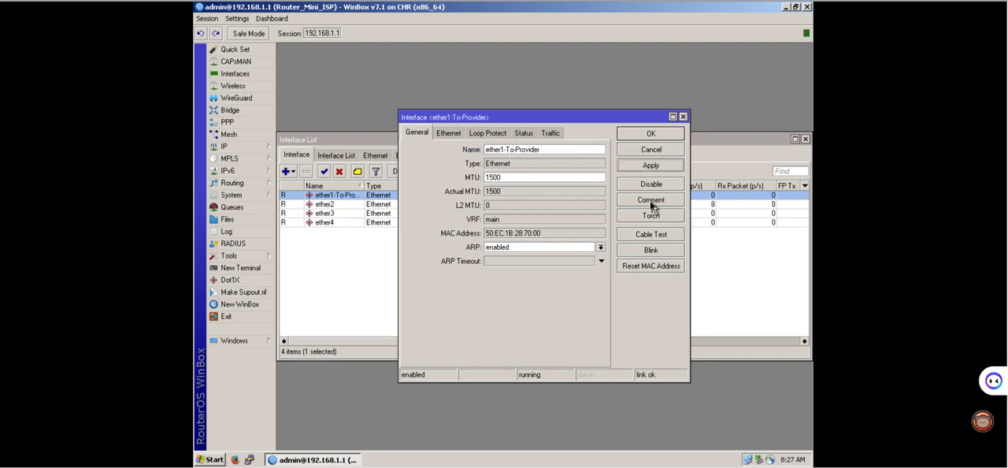
# Add the comment "Interface ke provider" to ether1-To-Provider and close its properties.
pyautogui.click(649, 201)
pyautogui.write('Interface ke pr')
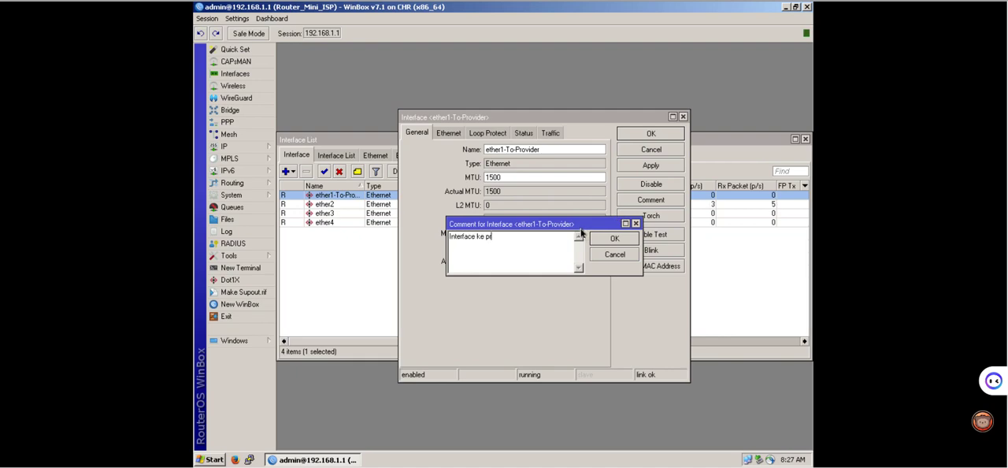
pyautogui.write('ovider')
pyautogui.click(609, 239)
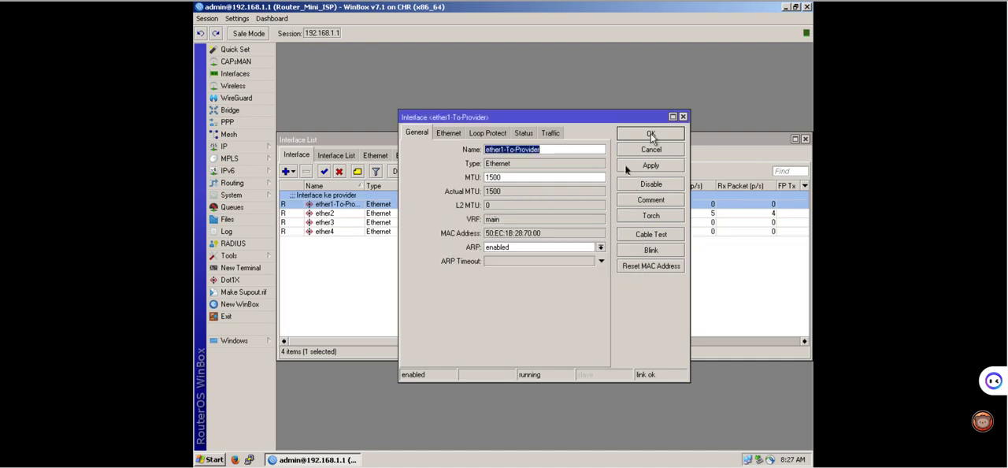
pyautogui.click(650, 134)
# Rename the ether2 interface to ether2-To-Lokal and apply the change.
pyautogui.click(347, 221)
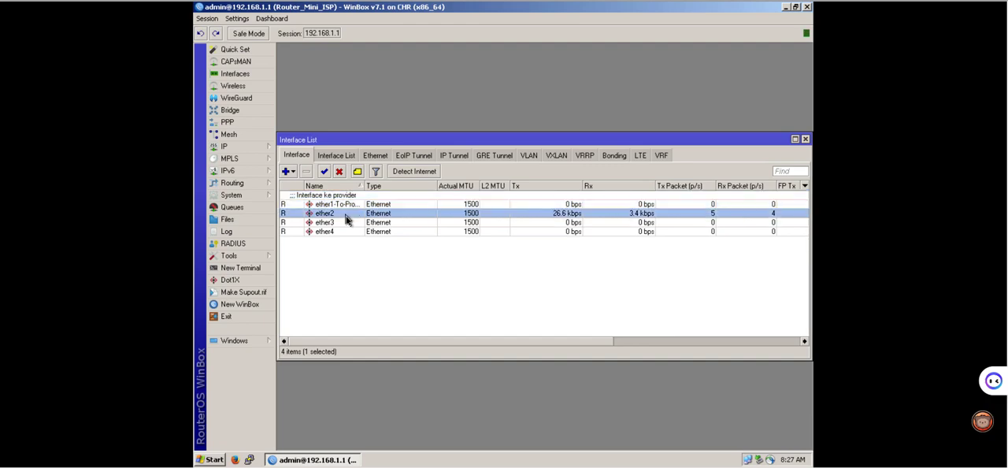
pyautogui.doubleClick(346, 220)
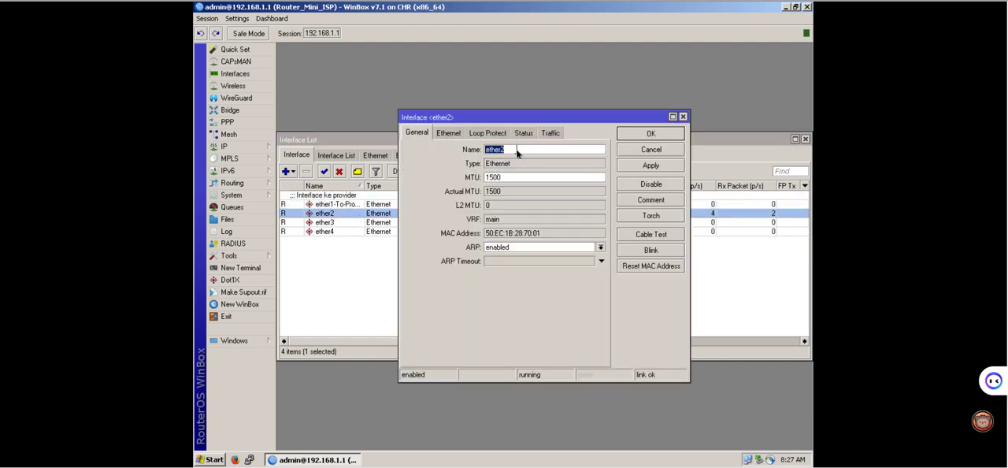
pyautogui.click(515, 151)
pyautogui.click(648, 167)
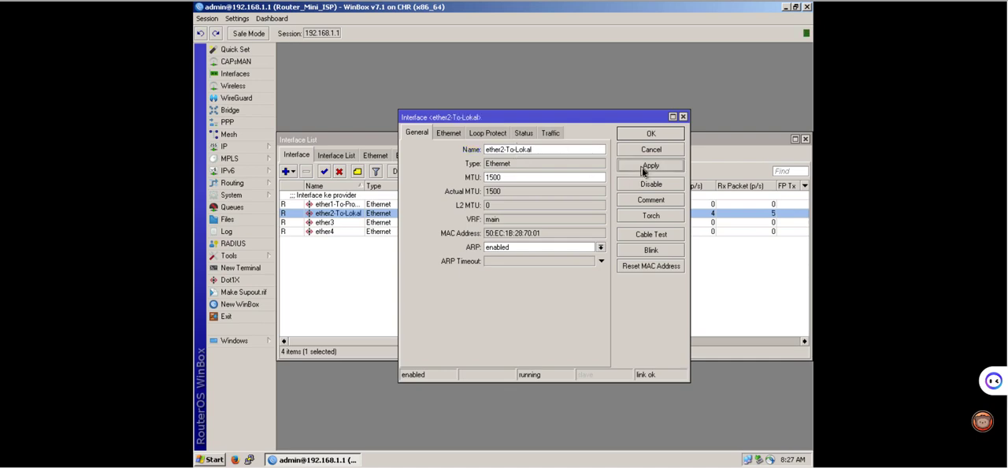
# Add the comment "Interface ke lokal" to ether2-To-Lokal and close its properties.
pyautogui.click(641, 200)
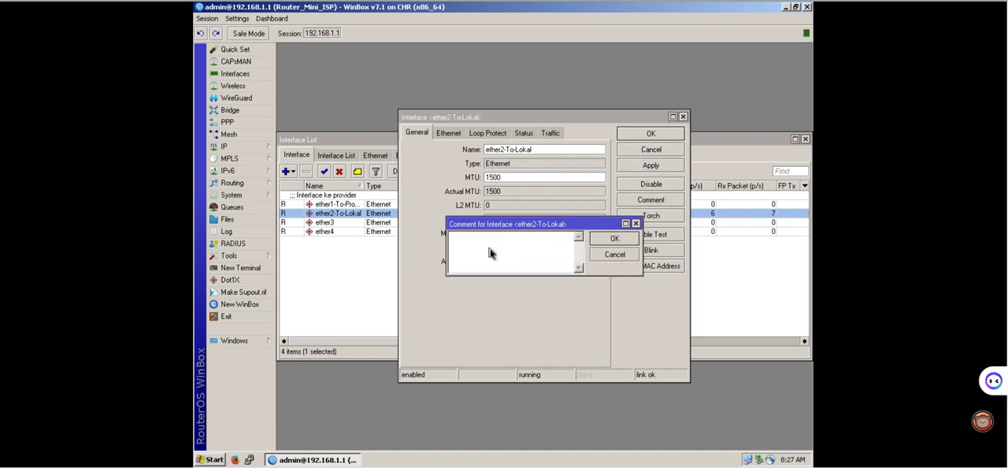
pyautogui.write('Interface ke lokal')
pyautogui.click(597, 241)
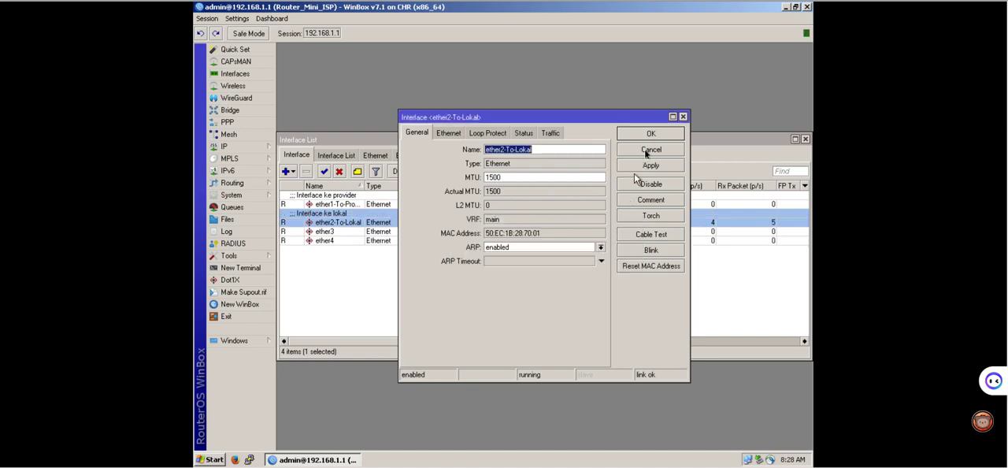
pyautogui.click(650, 134)
pyautogui.click(413, 285)
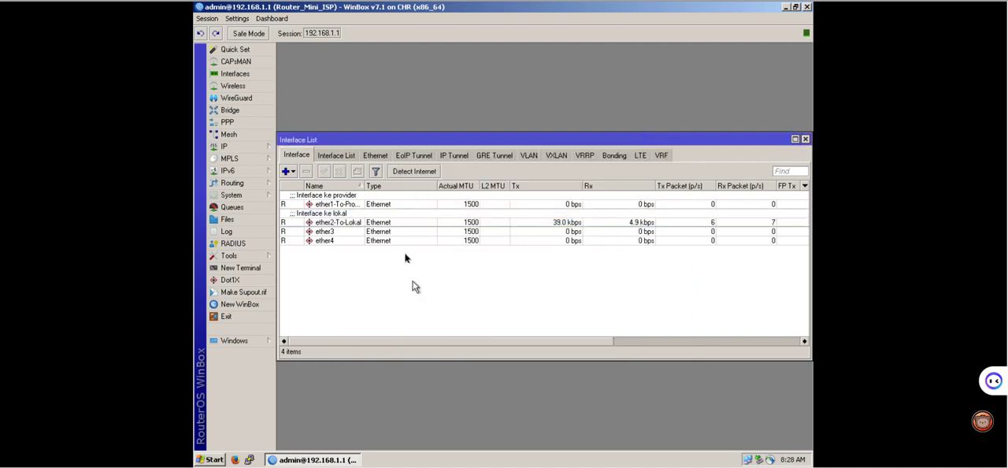
# Widen the Name column of the interface list so the full interface names fit.
pyautogui.click(333, 207)
pyautogui.moveTo(367, 188); pyautogui.dragTo(406, 188)
pyautogui.click(343, 224)
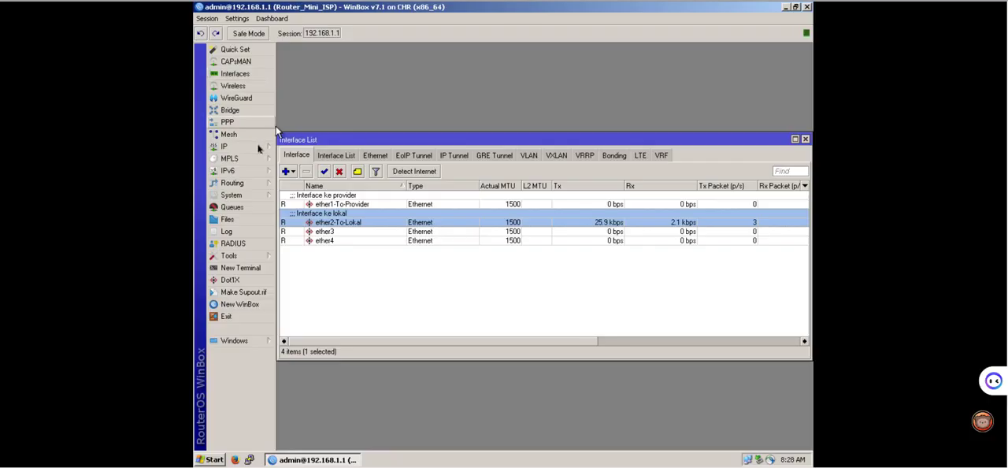
# Open the IP address list and add the comment "IP To Lokal Network" to the 192.168.1.1/24 address.
pyautogui.click(245, 152)
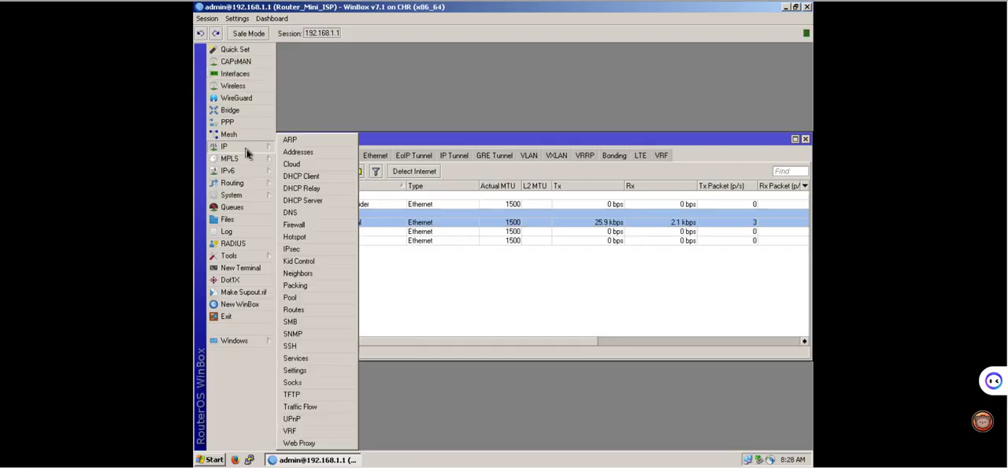
pyautogui.click(292, 153)
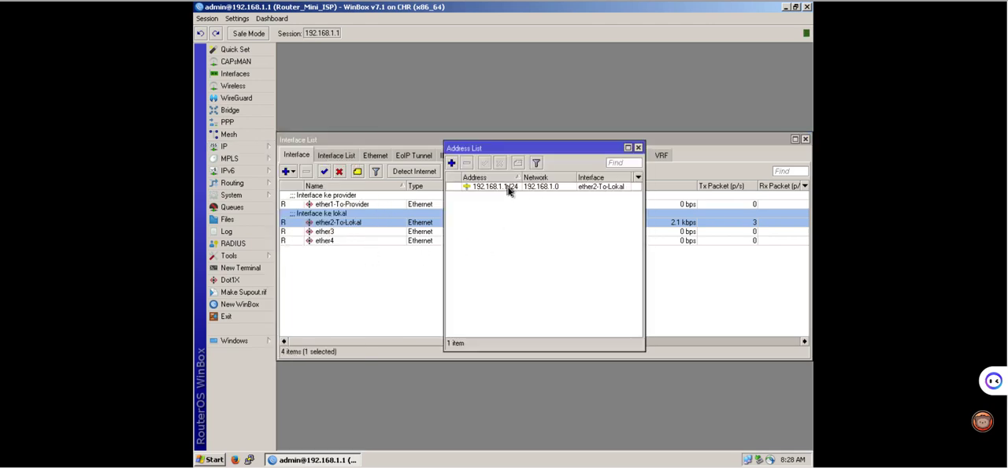
pyautogui.rightClick(508, 189)
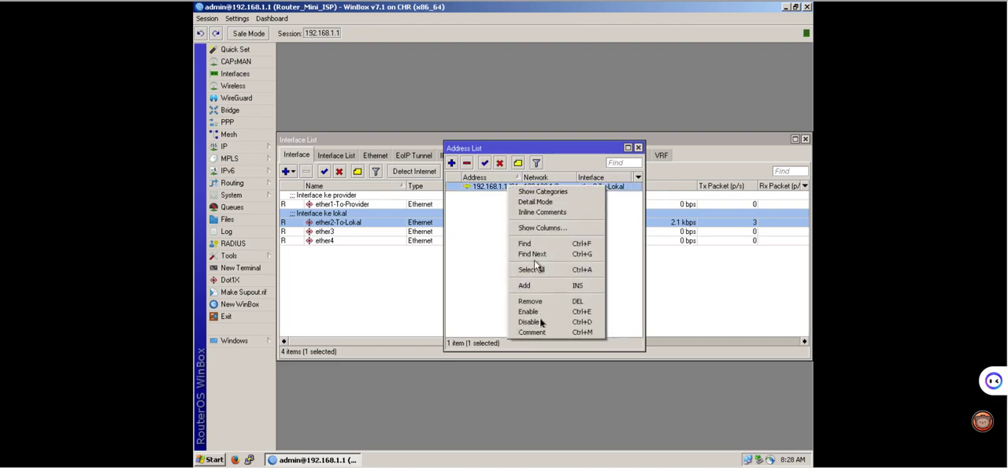
pyautogui.click(532, 331)
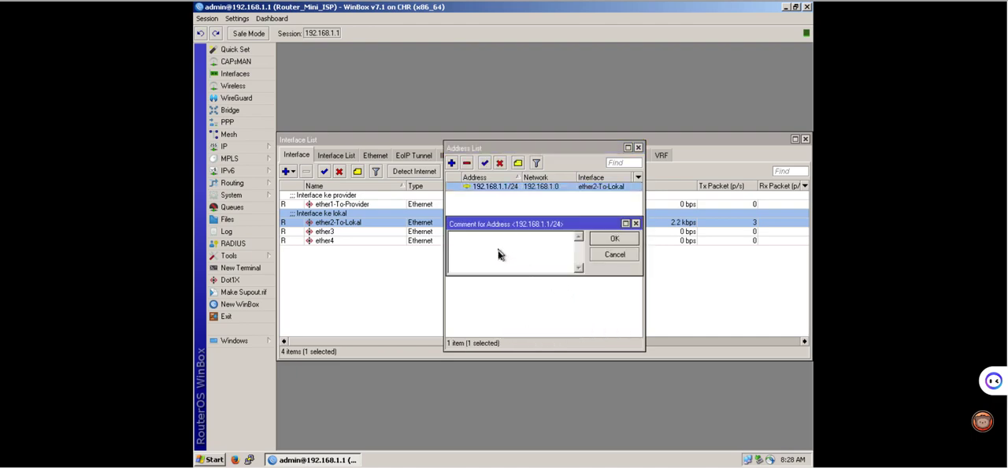
pyautogui.write('IP To Lokal Network')
pyautogui.click(593, 238)
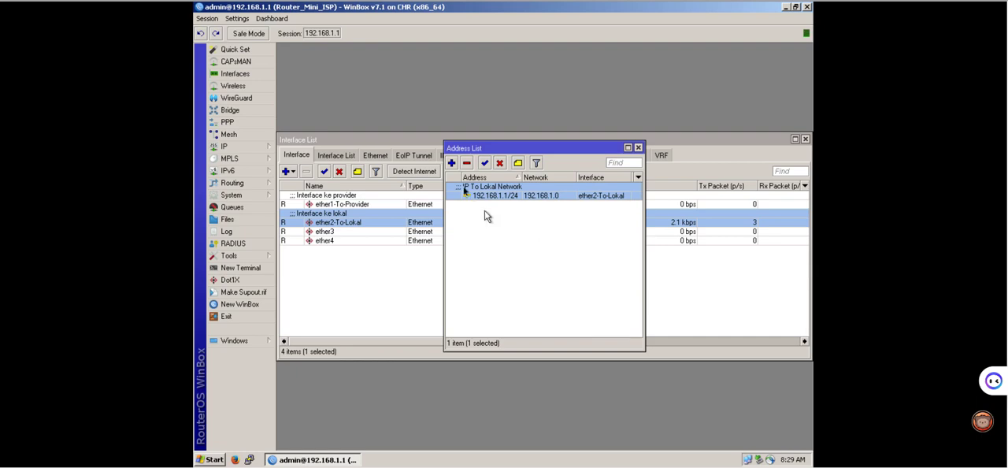
# Add the IP address 10.0.137.100/24 on interface ether1-To-Provider and apply it.
pyautogui.click(452, 164)
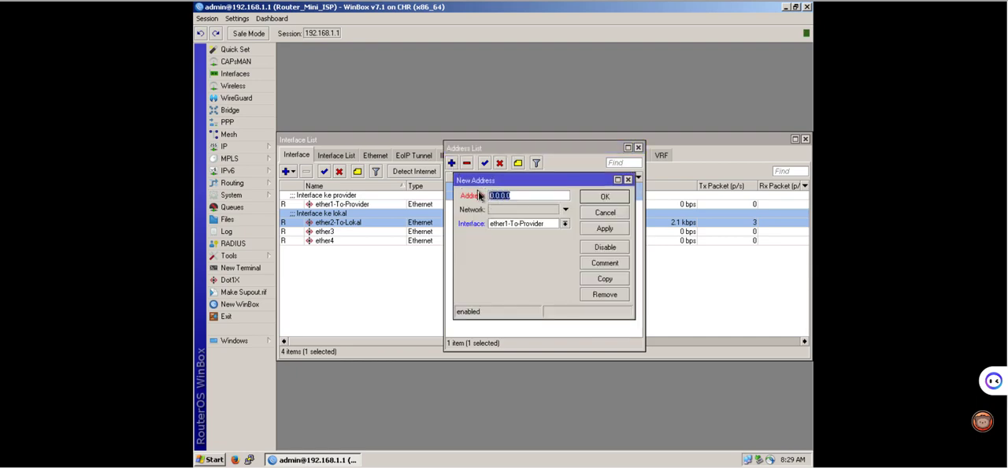
pyautogui.write('10.0.137.100/24')
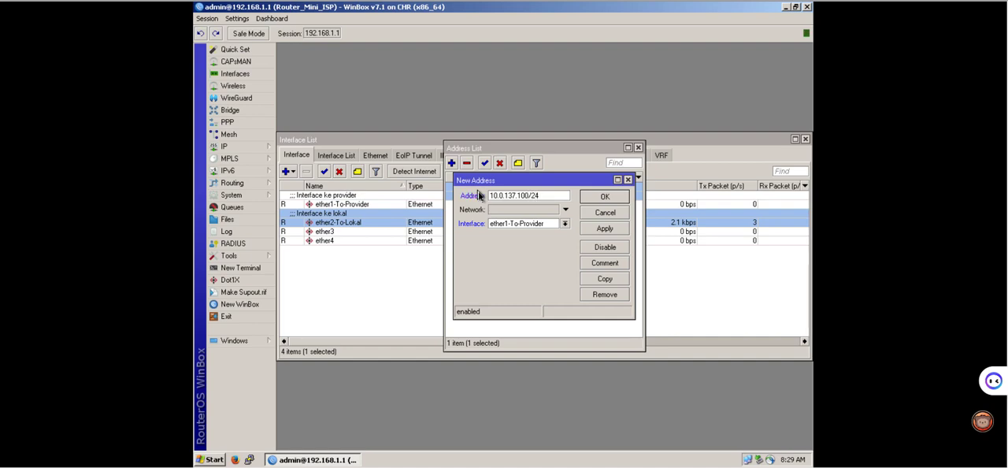
pyautogui.click(508, 224)
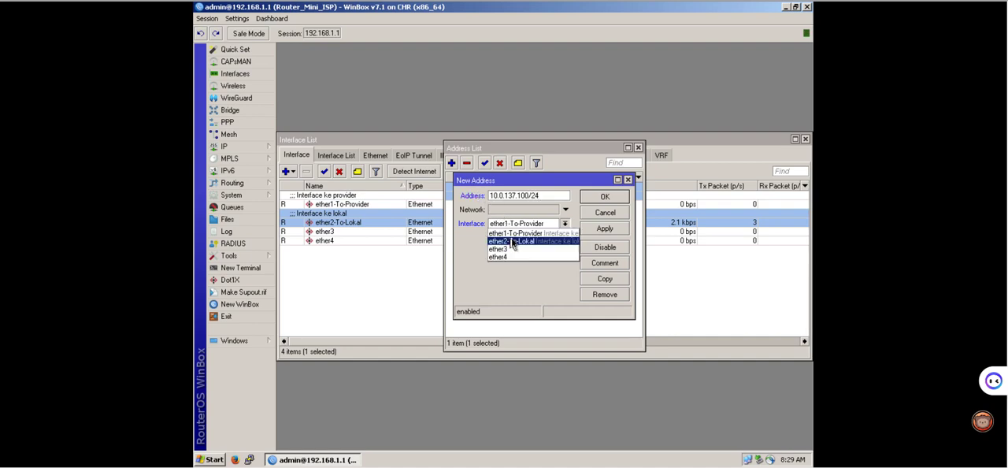
pyautogui.click(512, 236)
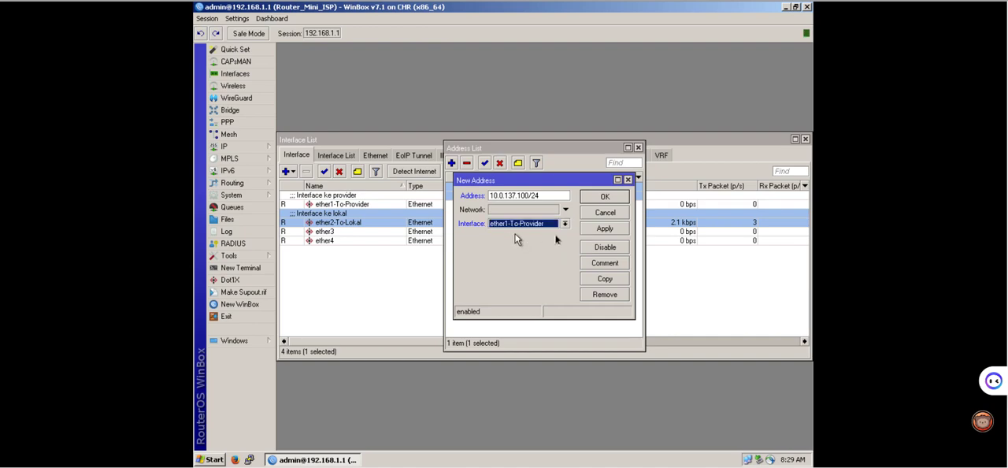
pyautogui.click(605, 228)
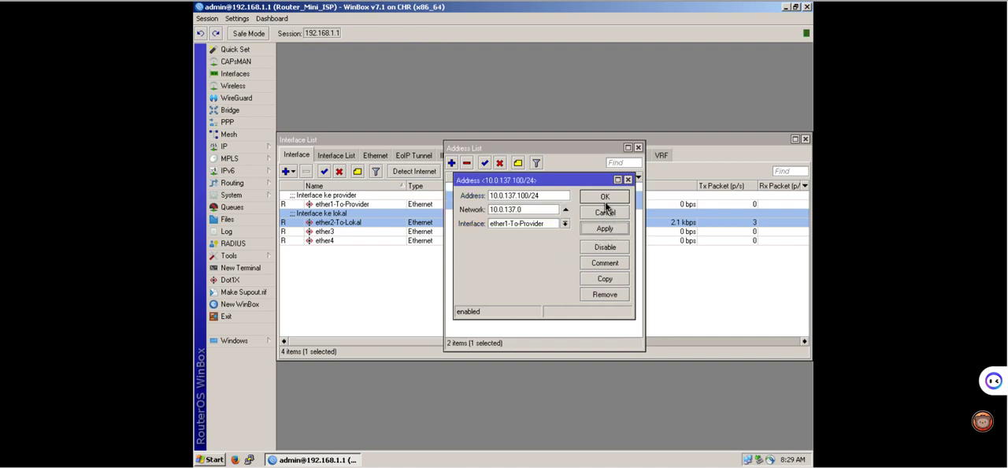
# Add the comment "IP To Network Provider" to the 10.0.137.100/24 address and close its properties.
pyautogui.click(603, 265)
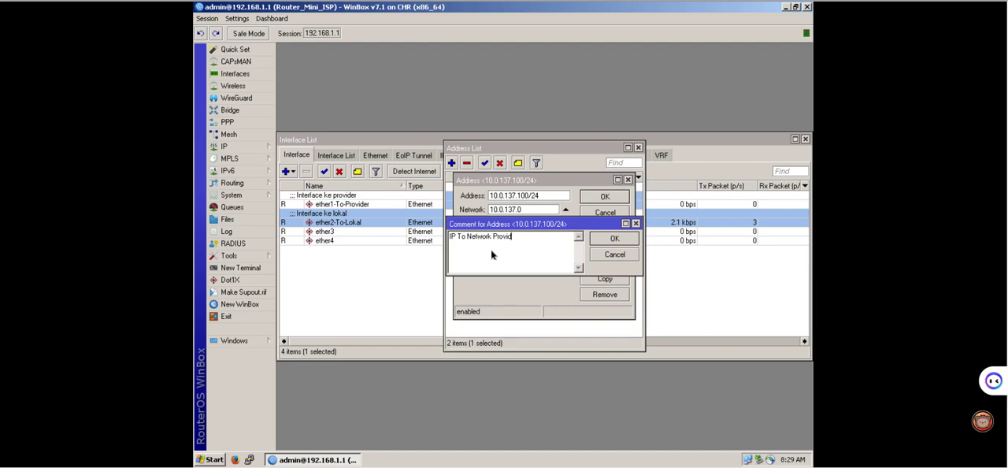
pyautogui.click(610, 239)
pyautogui.click(604, 196)
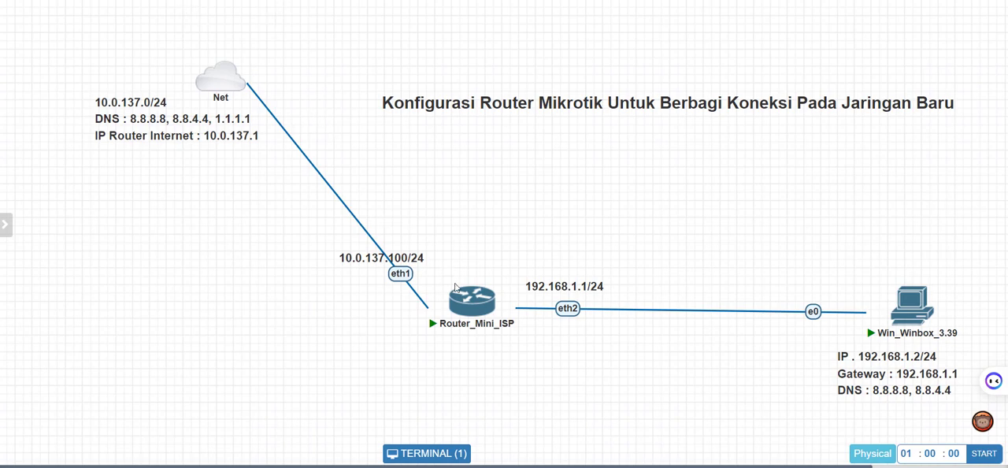
# Open the IP route list and place its window below the address list entries to compare both.
pyautogui.moveTo(471, 315)
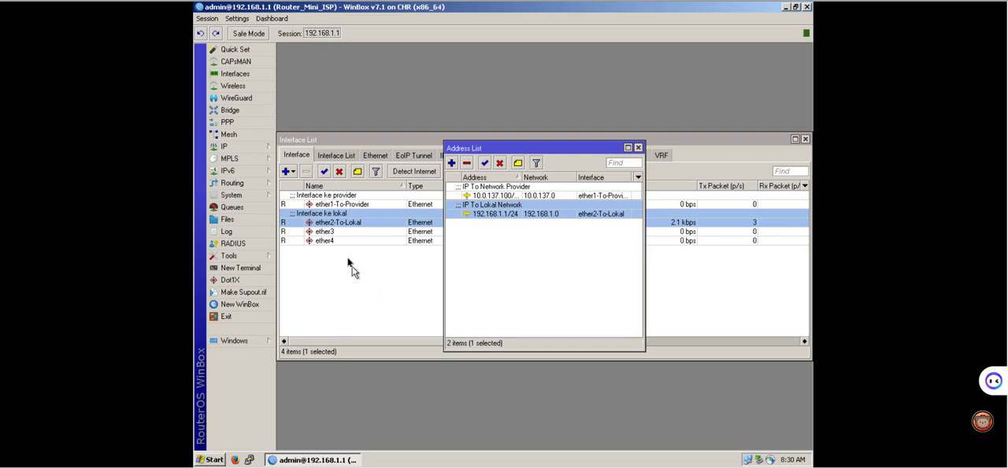
pyautogui.click(244, 147)
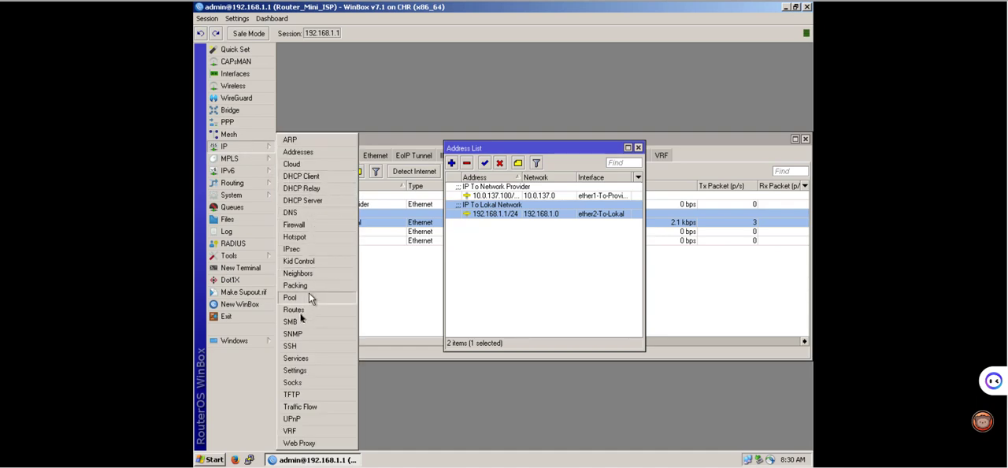
pyautogui.click(300, 311)
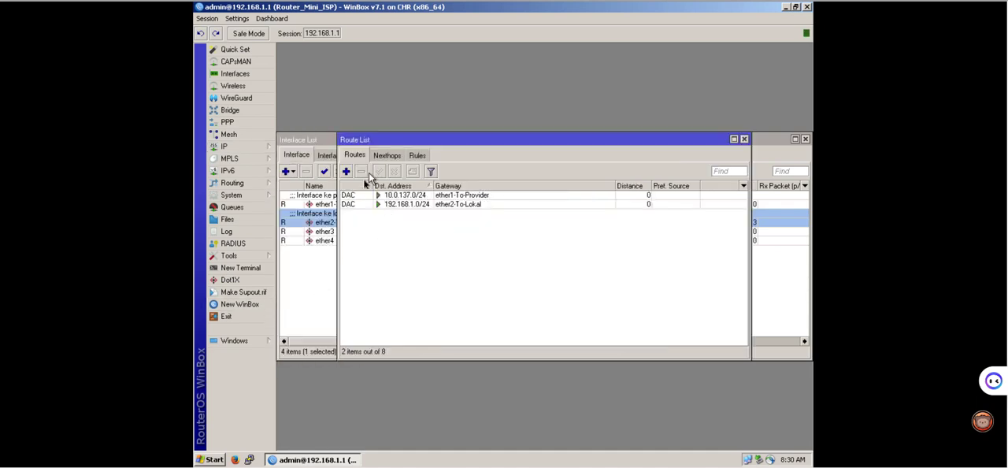
pyautogui.moveTo(397, 140); pyautogui.dragTo(474, 135)
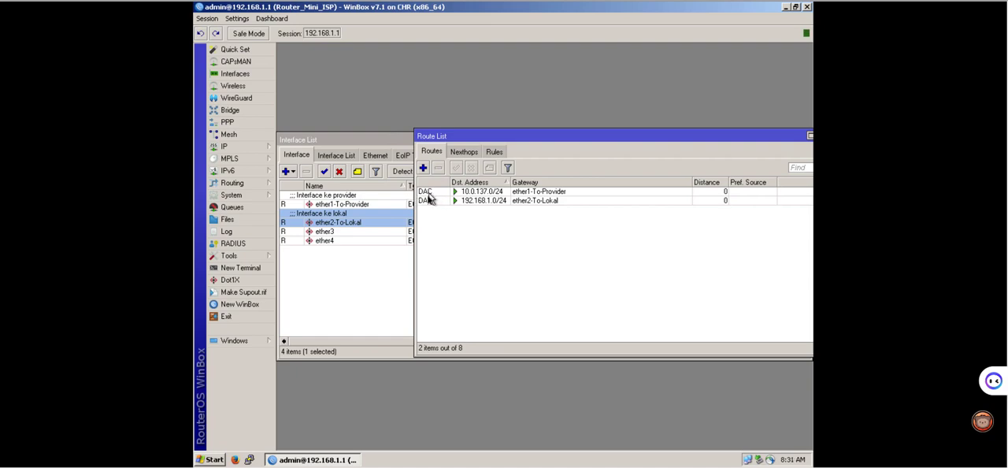
pyautogui.moveTo(428, 199)
pyautogui.moveTo(478, 139); pyautogui.dragTo(428, 248)
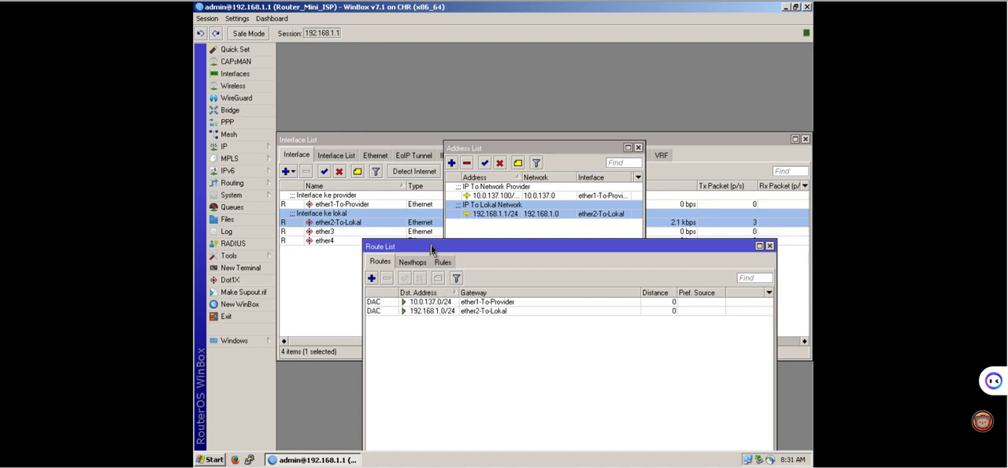
# Add a default route with destination 0.0.0.0/0 and gateway 10.0.137.1 to the route list.
pyautogui.moveTo(430, 250); pyautogui.dragTo(410, 155)
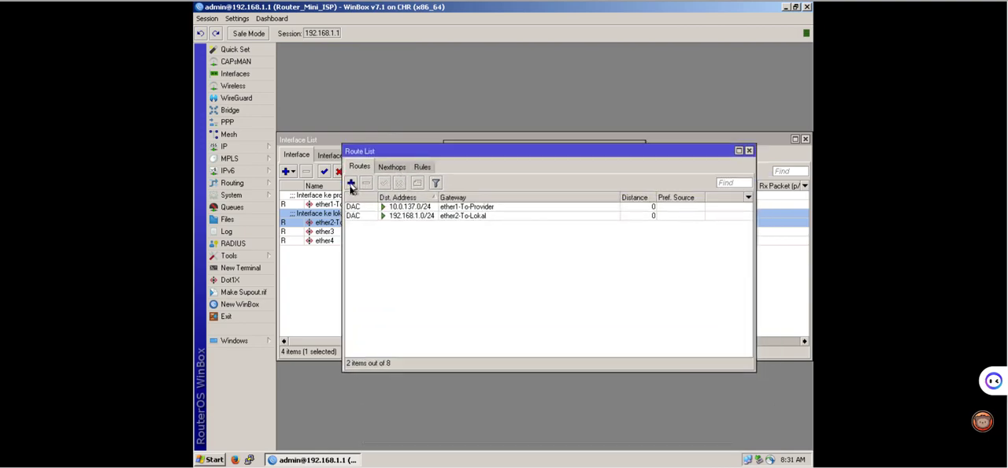
pyautogui.click(351, 184)
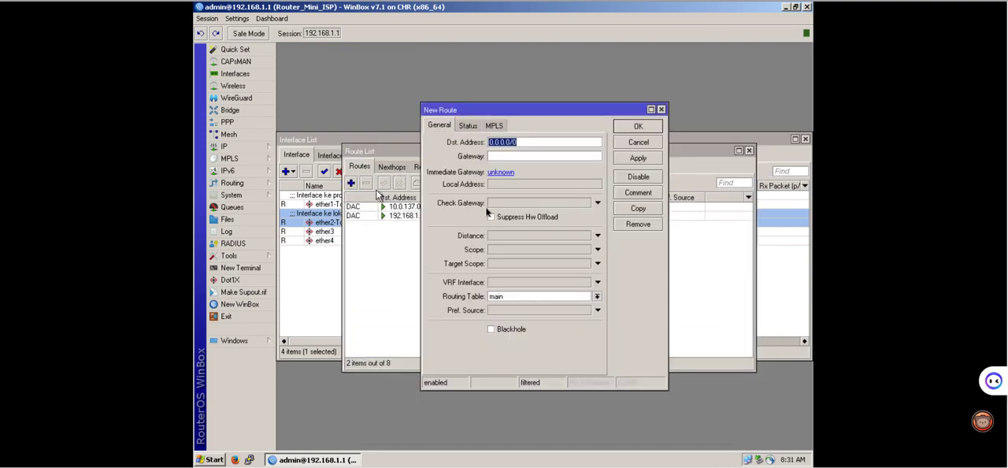
pyautogui.click(527, 142)
pyautogui.moveTo(520, 142); pyautogui.dragTo(481, 143)
pyautogui.click(499, 157)
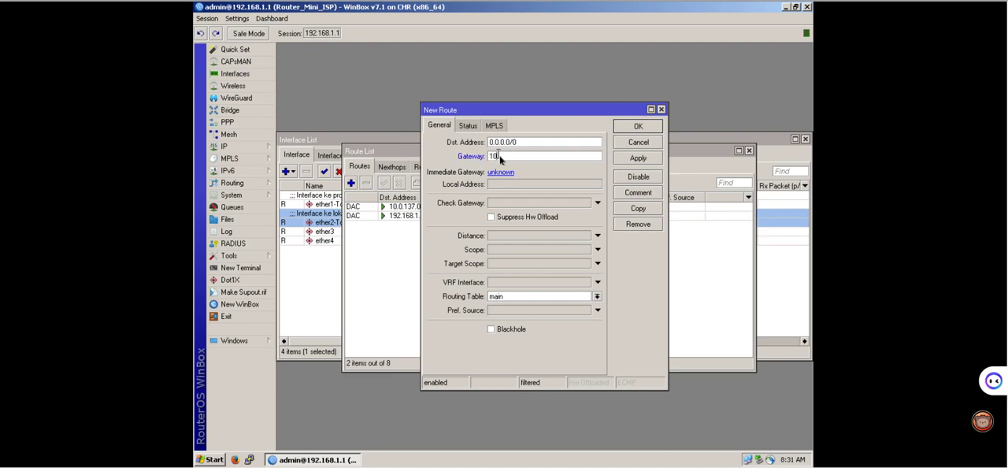
pyautogui.write('10.1')
pyautogui.write('.1')
pyautogui.write('37.1')
pyautogui.click(638, 160)
pyautogui.click(649, 127)
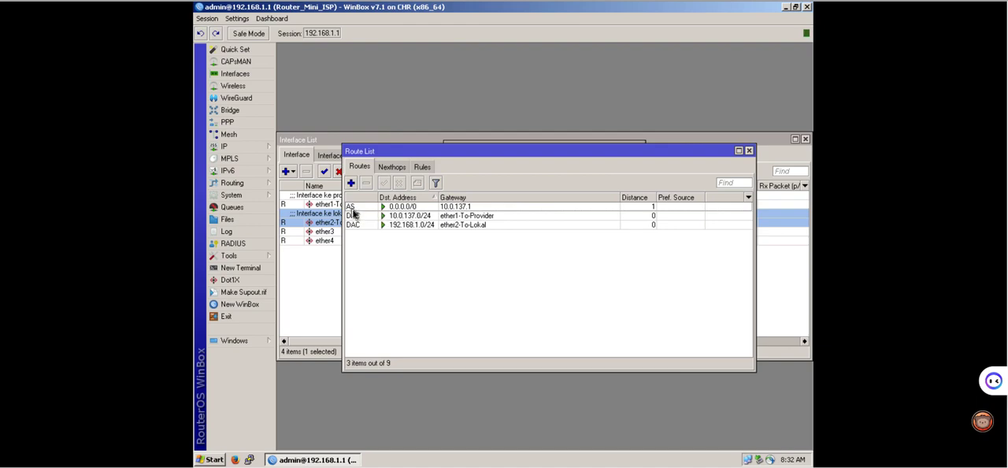
pyautogui.moveTo(354, 212)
pyautogui.click(354, 208)
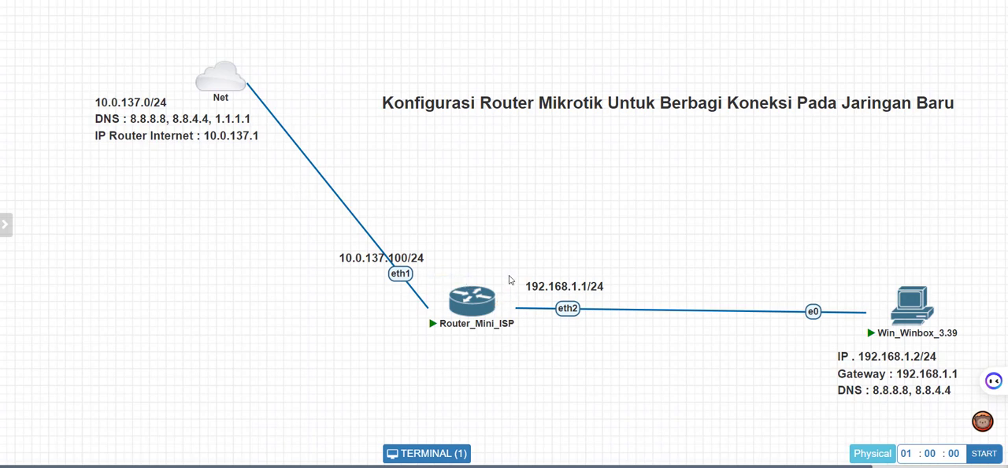
# Open the router's DNS settings and enter 8.8.8.8 as the first server.
pyautogui.moveTo(449, 288)
pyautogui.moveTo(474, 330)
pyautogui.moveTo(467, 313)
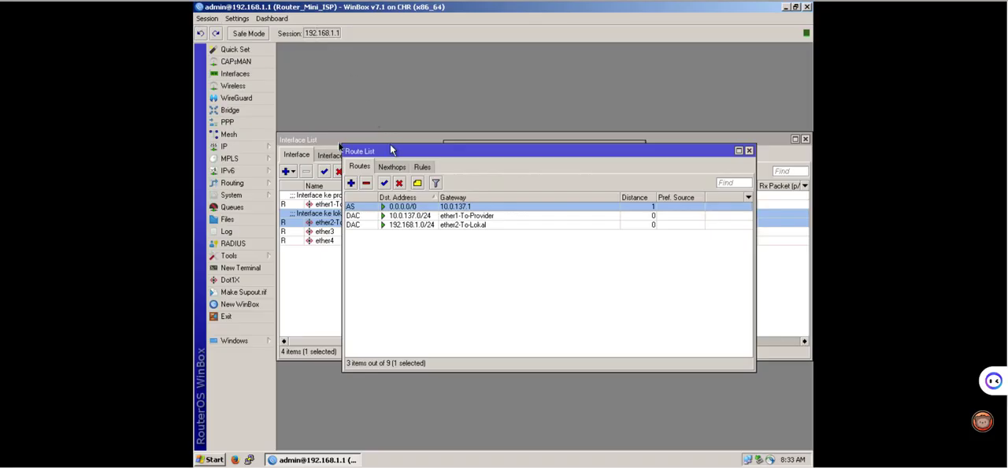
pyautogui.click(243, 149)
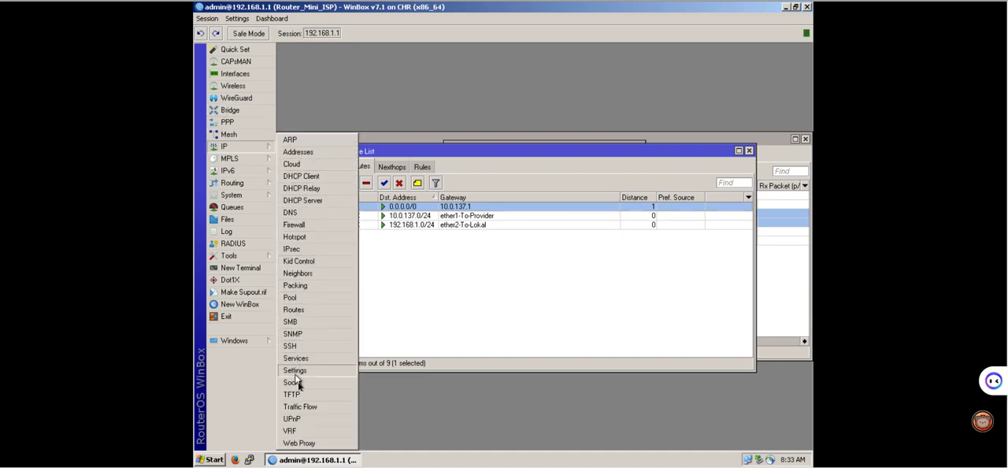
pyautogui.click(290, 213)
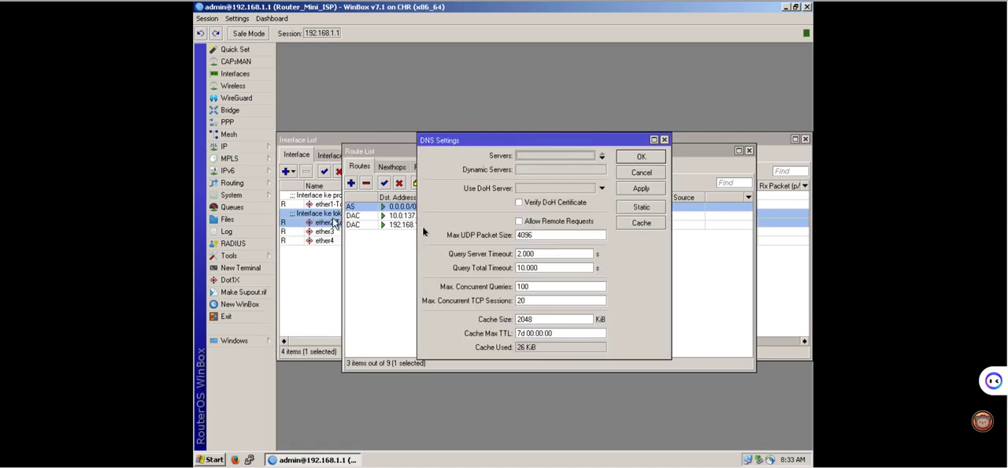
pyautogui.click(531, 158)
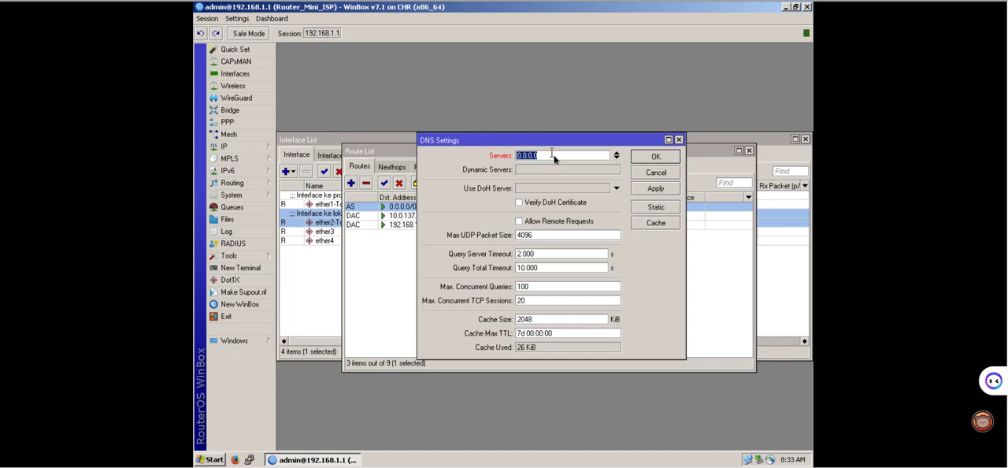
pyautogui.write('1')
pyautogui.write('8.8.8.8')
# Add 8.8.4.4 and 1.1.1.1 as further DNS servers, apply the settings and close them.
pyautogui.click(616, 158)
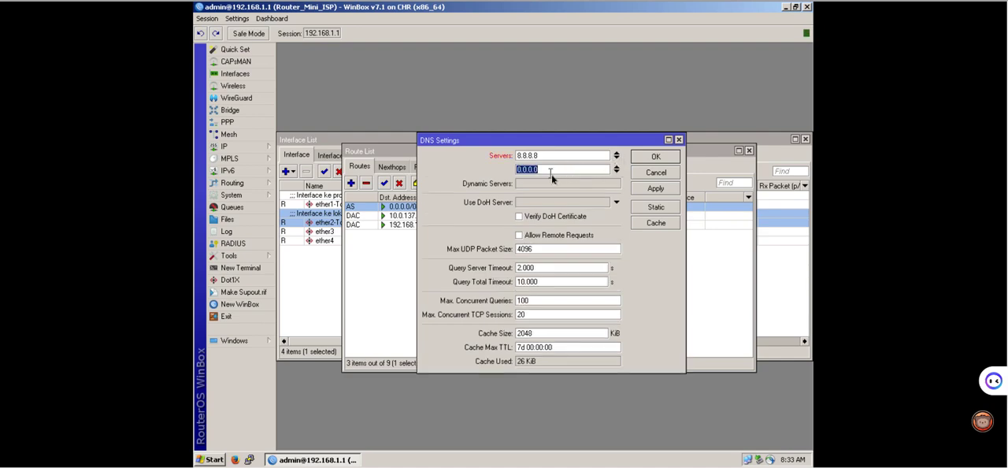
pyautogui.write('8.8.4.4')
pyautogui.click(616, 174)
pyautogui.write('1.1.1.1')
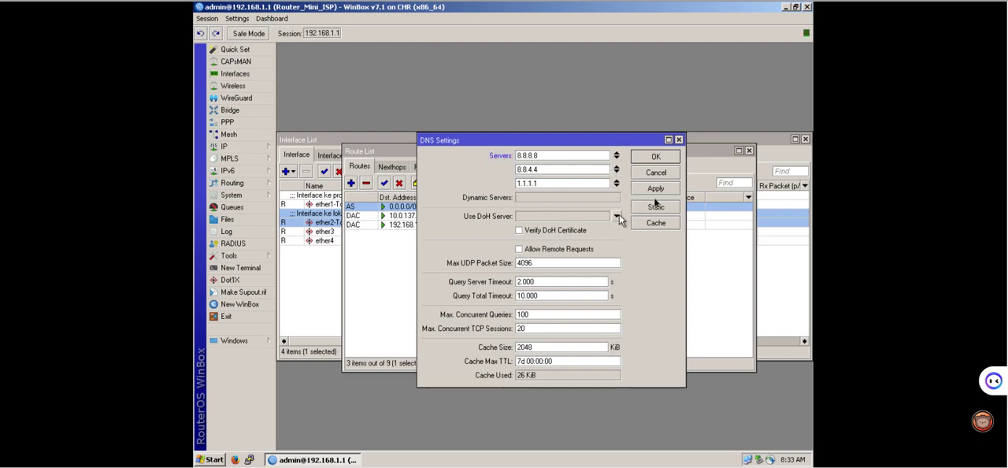
pyautogui.click(658, 191)
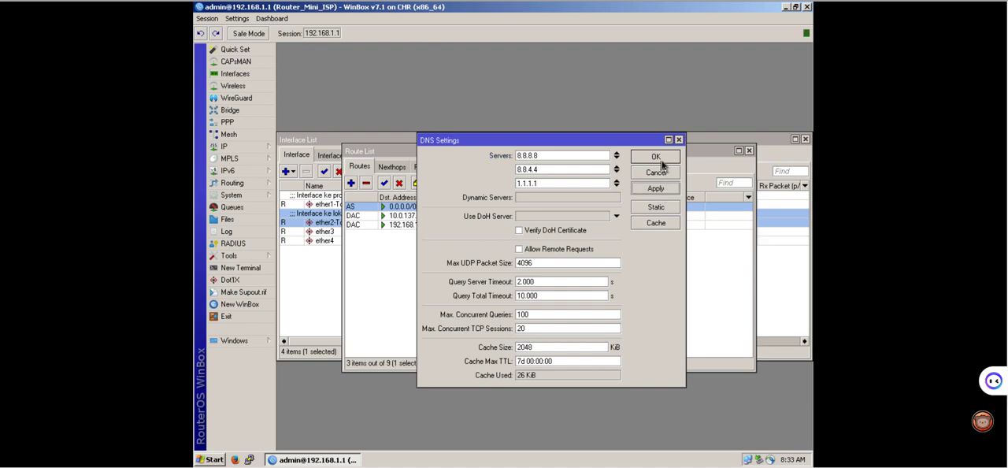
pyautogui.click(659, 158)
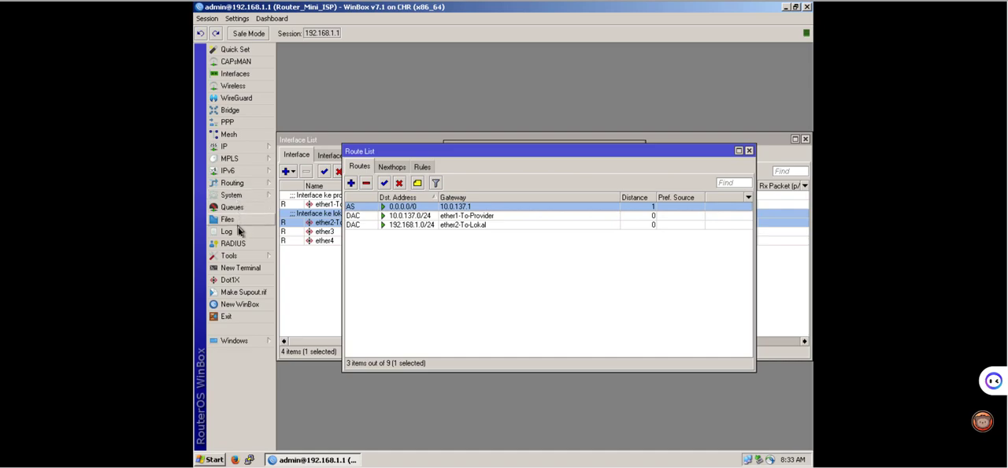
# Open a new router terminal, ping google.com to test the internet connection, and stop the ping.
pyautogui.click(240, 268)
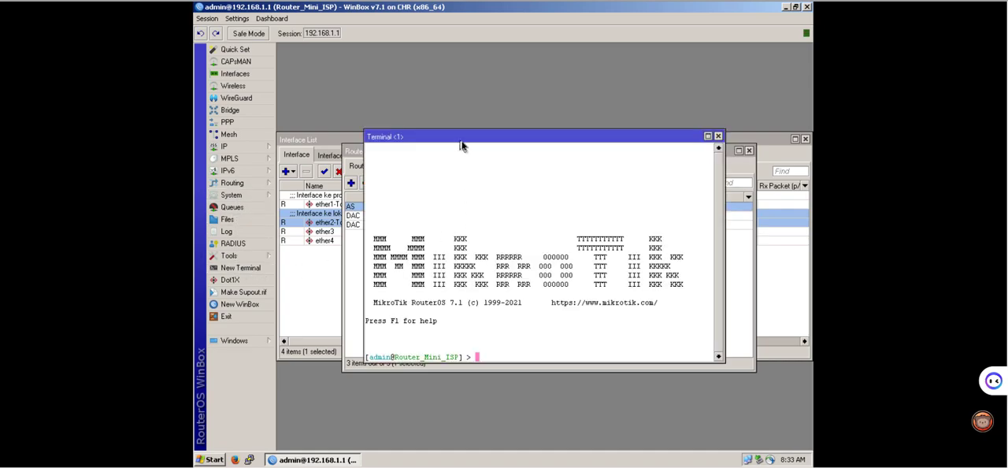
pyautogui.moveTo(461, 142); pyautogui.dragTo(517, 72)
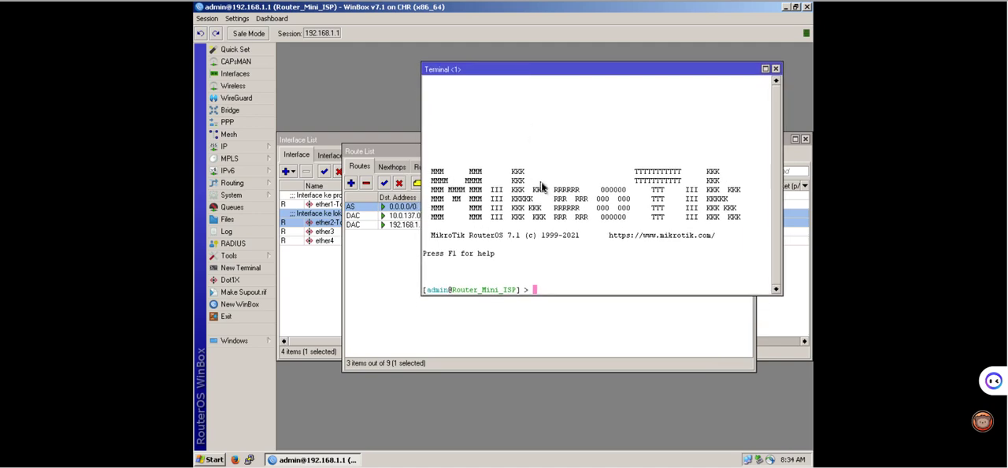
pyautogui.write('ping google.com')
pyautogui.press('Return')
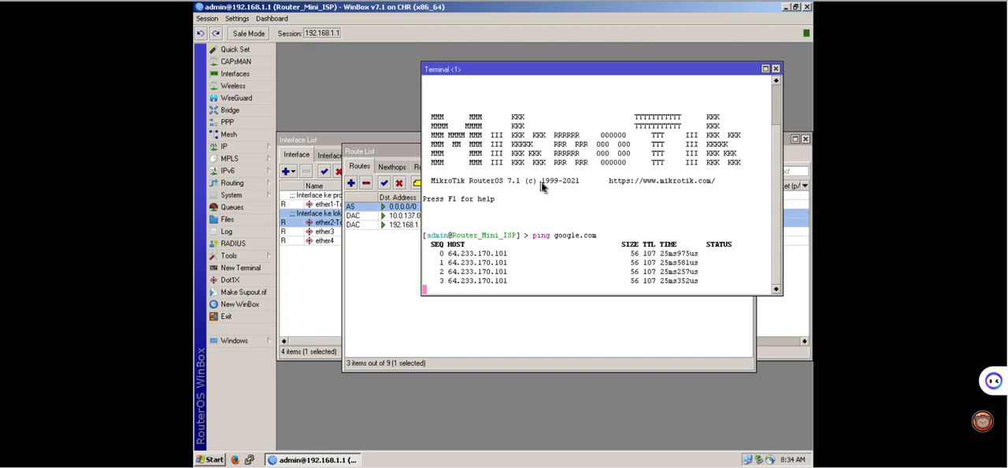
pyautogui.hotkey('ctrl', 'c')
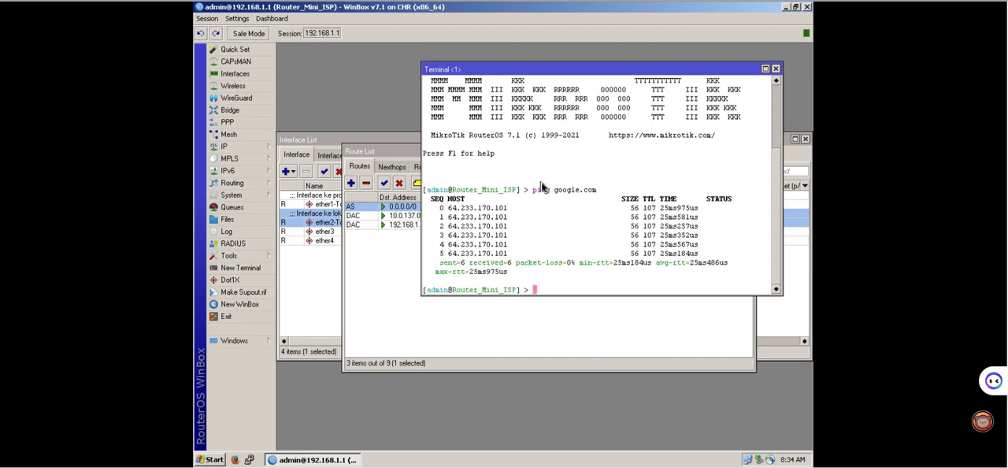
# Ping facebook.com from the router terminal and stop the ping after a few replies.
pyautogui.write('ping facebook.com')
pyautogui.press('Return')
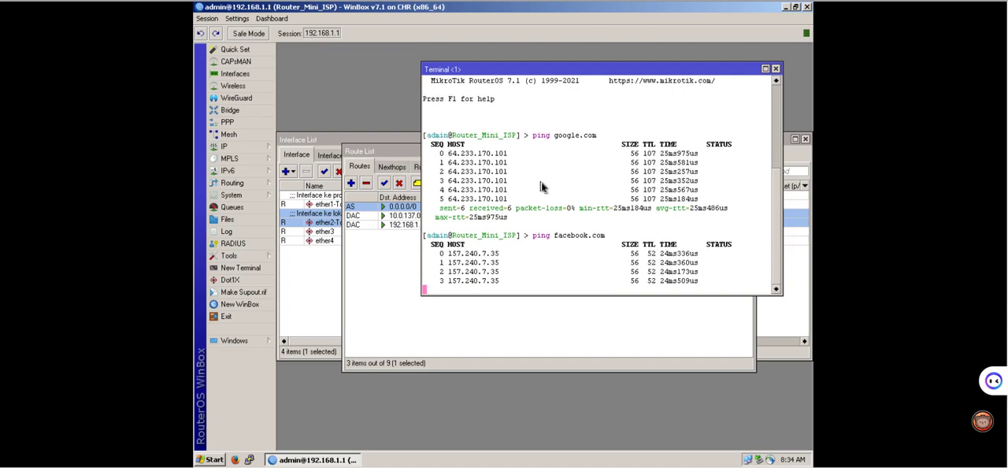
pyautogui.hotkey('ctrl', 'c')
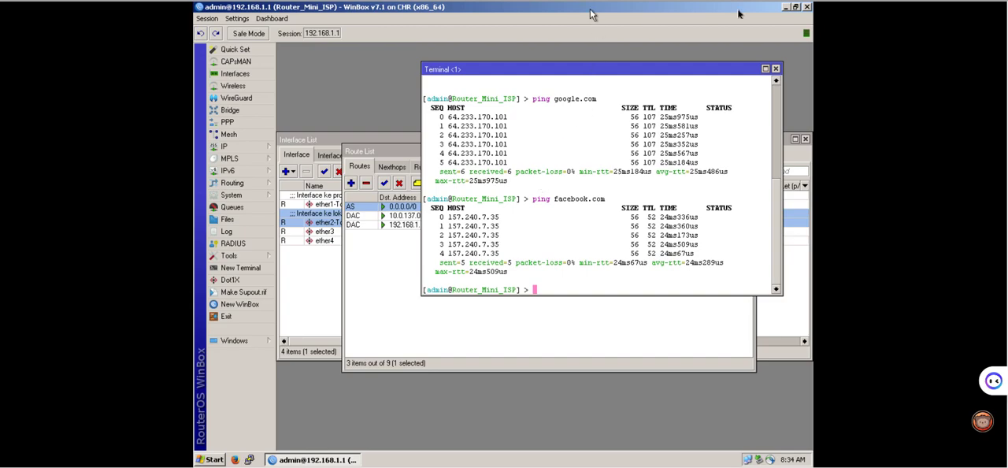
# Minimize WinBox and open the Internet Protocol (TCP/IP) properties of the Windows client's Local Area Connection.
pyautogui.click(787, 8)
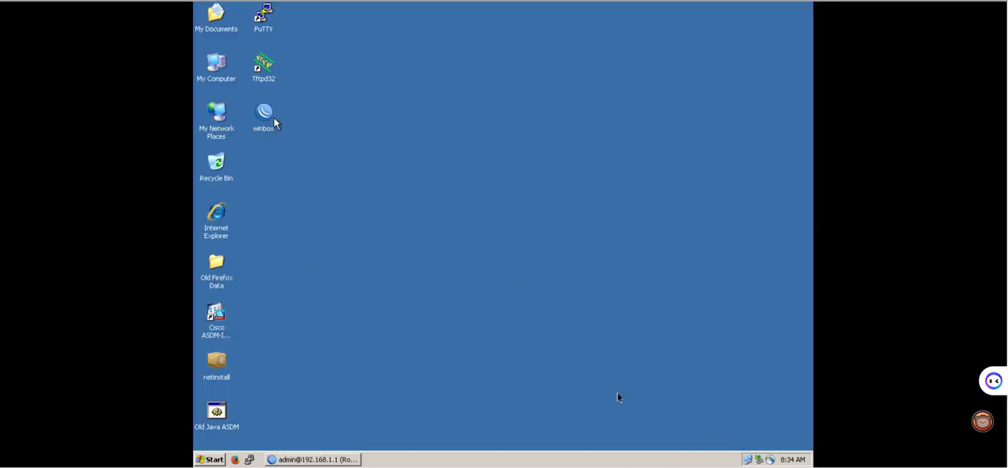
pyautogui.doubleClick(747, 459)
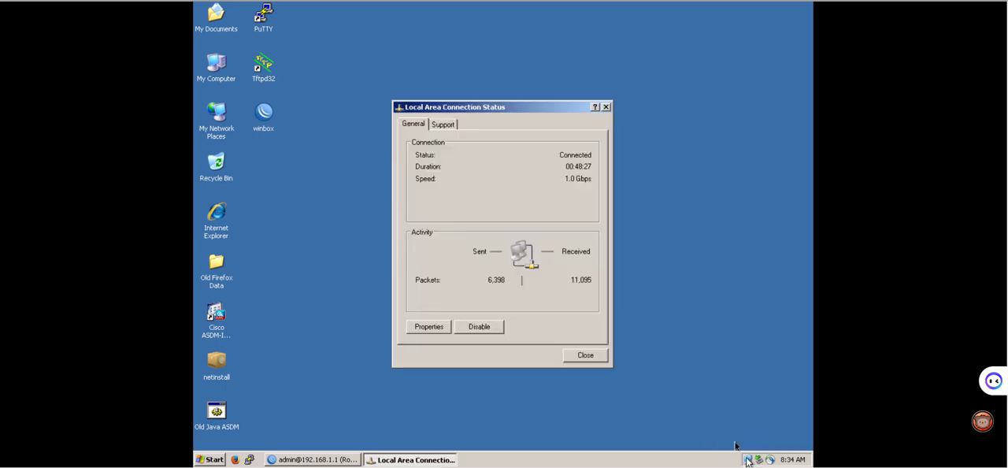
pyautogui.click(427, 326)
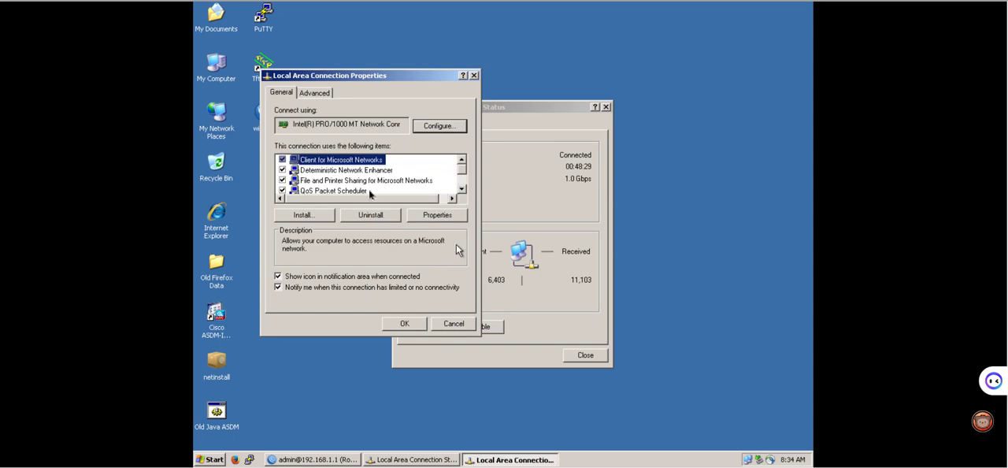
pyautogui.scroll(-1, 351, 181)
pyautogui.doubleClick(351, 181)
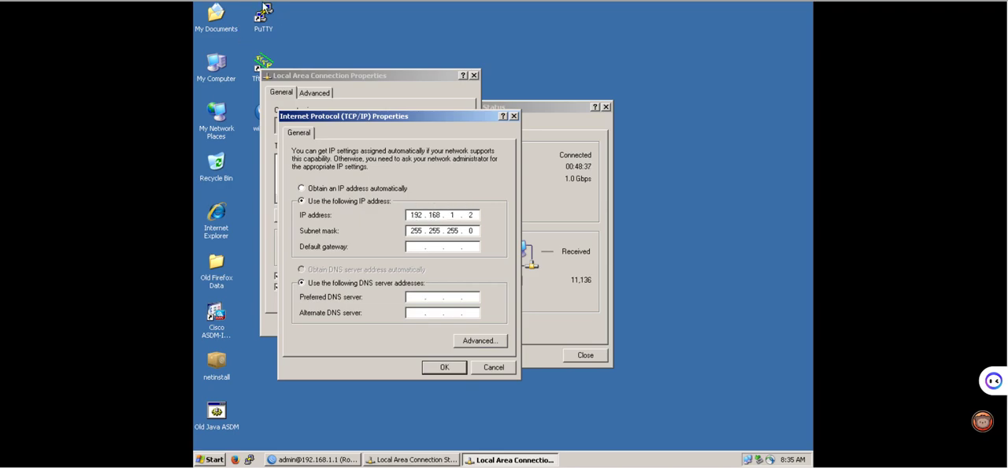
# Consult the topology diagram and set the Windows client's default gateway to 192.168.1.1.
pyautogui.click(221, 2)
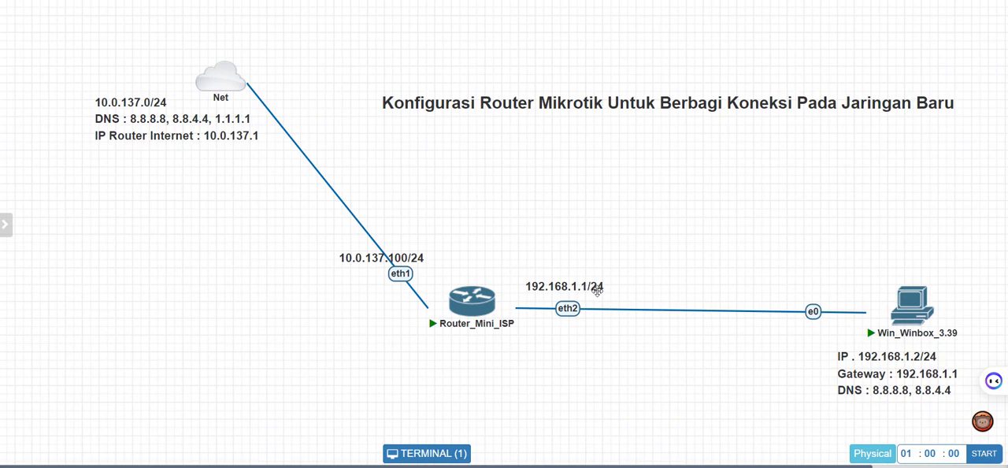
pyautogui.moveTo(922, 298)
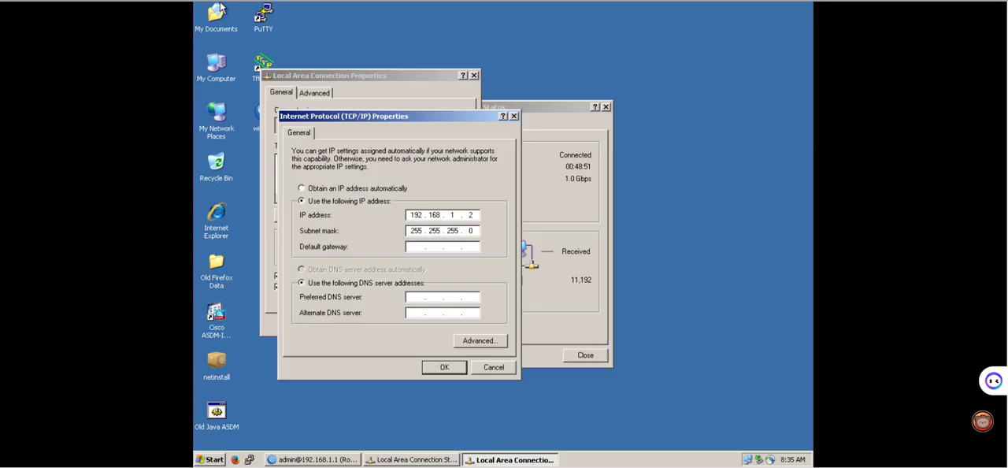
pyautogui.doubleClick(468, 215)
pyautogui.click(415, 247)
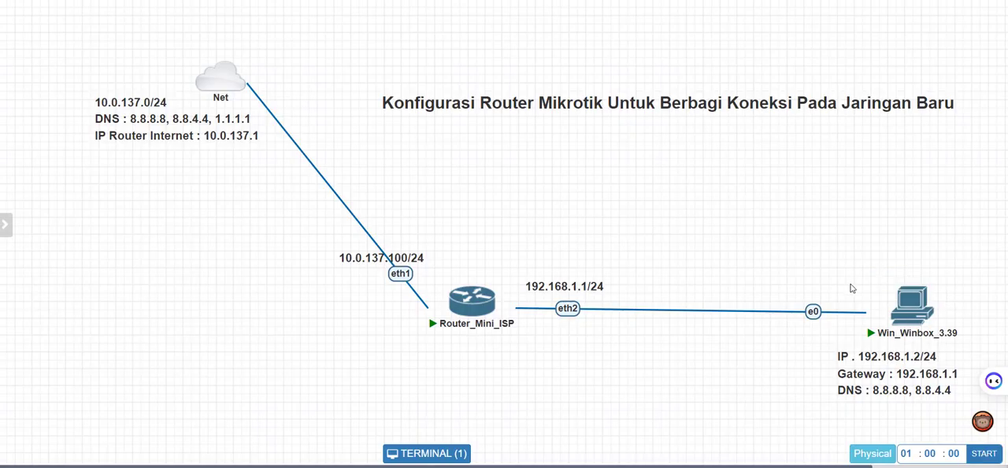
pyautogui.moveTo(906, 303)
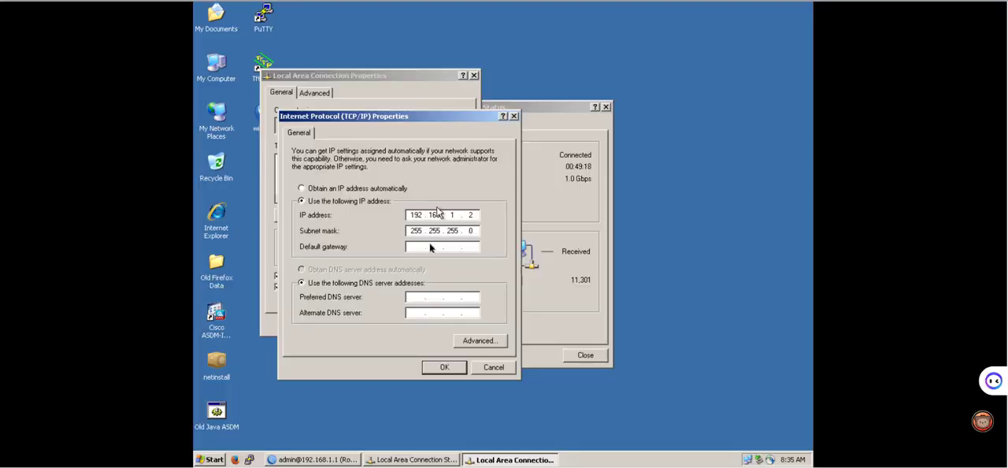
pyautogui.click(420, 247)
pyautogui.write('192.168.1.1')
# Set the client's preferred DNS server to 8.8.8.8 and alternate to 8.8.4.4, then save and close the connection dialogs.
pyautogui.press('Tab')
pyautogui.press('Tab')
pyautogui.write('8.8')
pyautogui.write('8.8')
pyautogui.write('4.4')
pyautogui.click(440, 367)
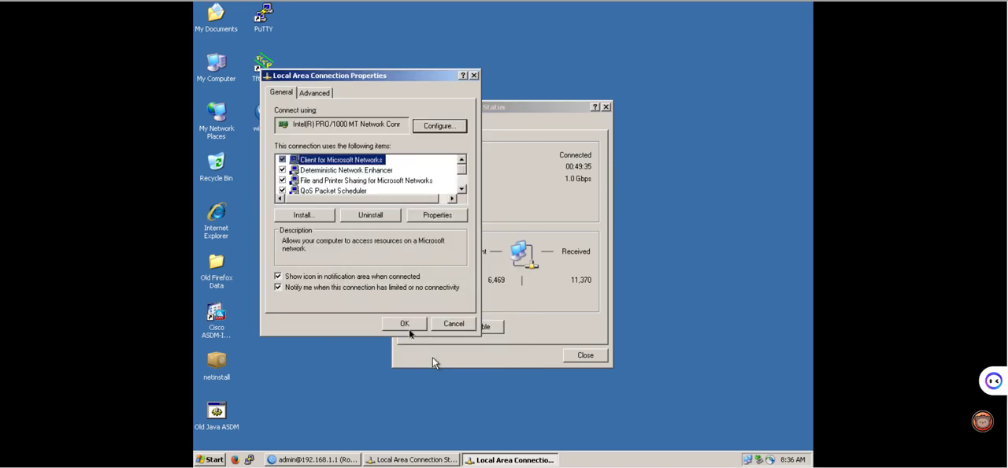
pyautogui.click(405, 325)
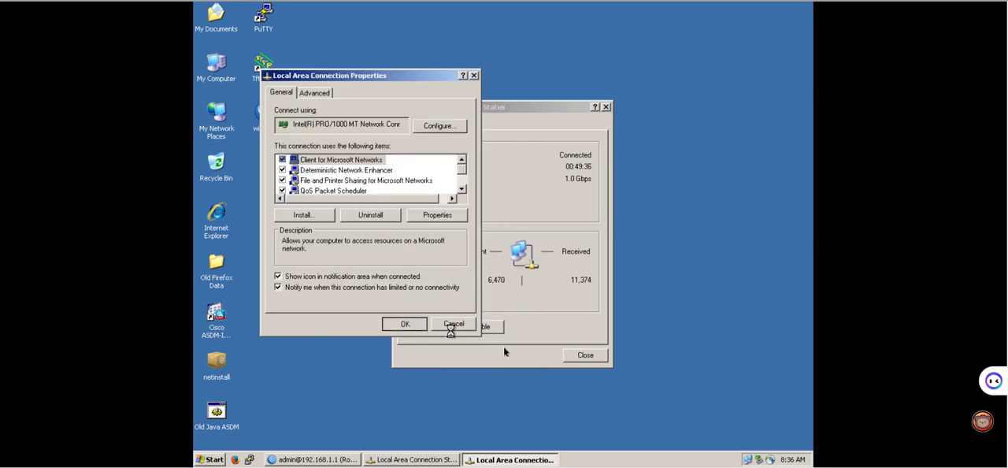
pyautogui.click(584, 356)
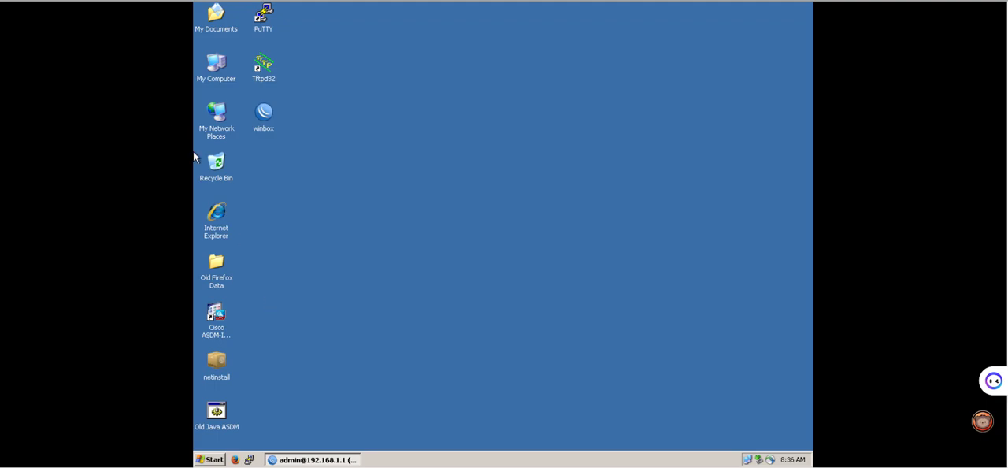
# Review the client's addressing in the topology diagram and open a command prompt on the Windows client.
pyautogui.click(89, 1)
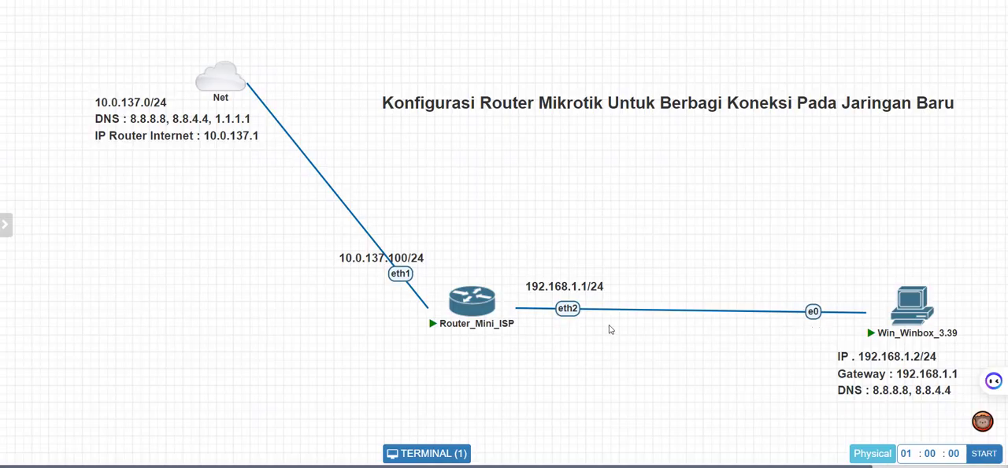
pyautogui.moveTo(926, 288)
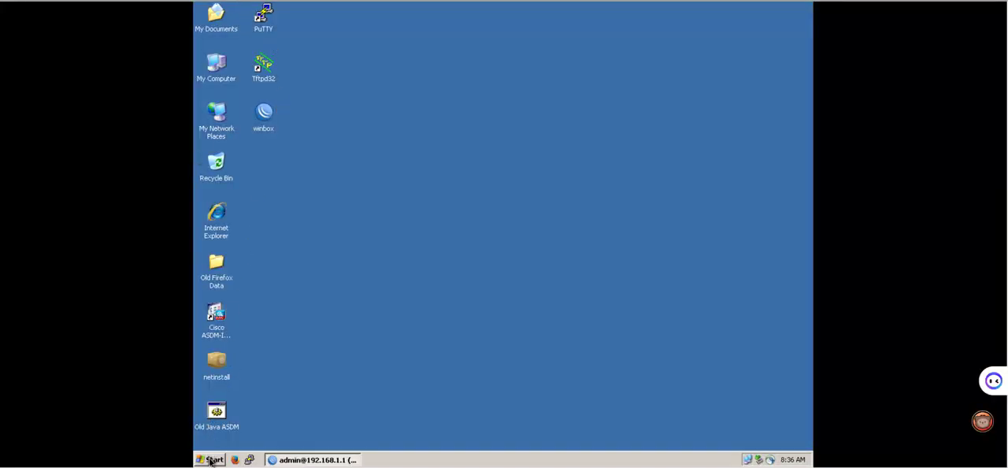
pyautogui.click(209, 460)
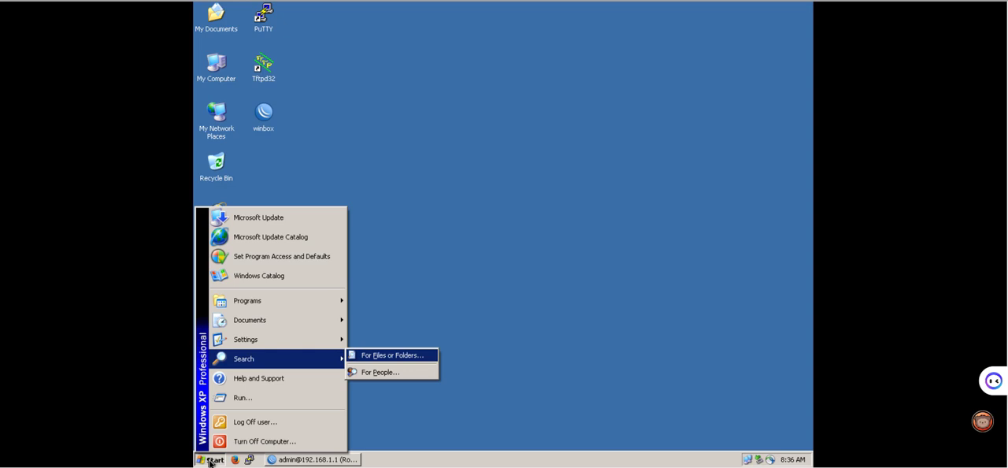
pyautogui.click(209, 459)
pyautogui.click(210, 459)
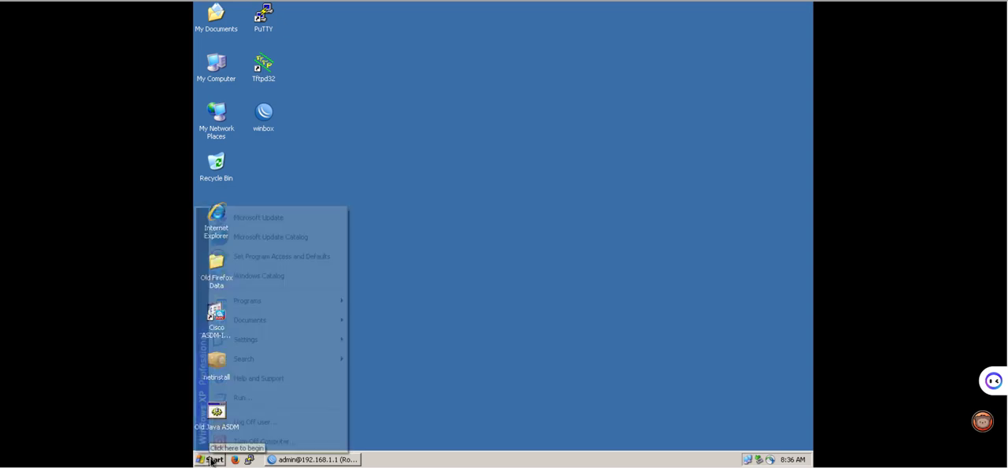
pyautogui.click(247, 398)
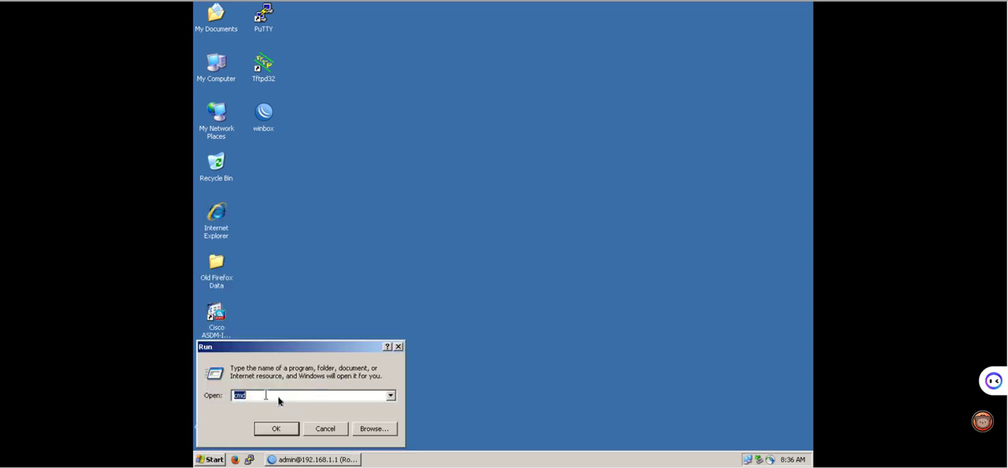
pyautogui.press('Return')
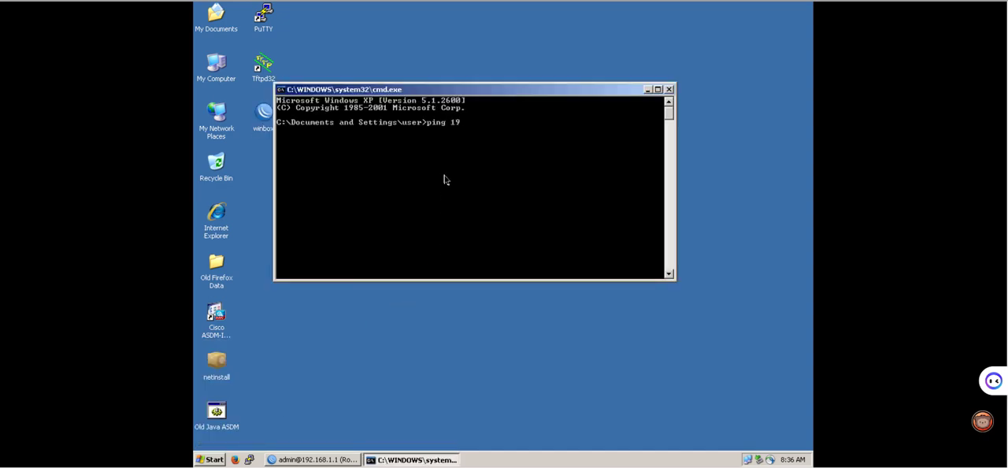
# Ping the router's local address 192.168.1.1 and its provider-side address 10.0.137.100 from the client's command prompt.
pyautogui.write('ping 192.168.1.1')
pyautogui.press('Return')
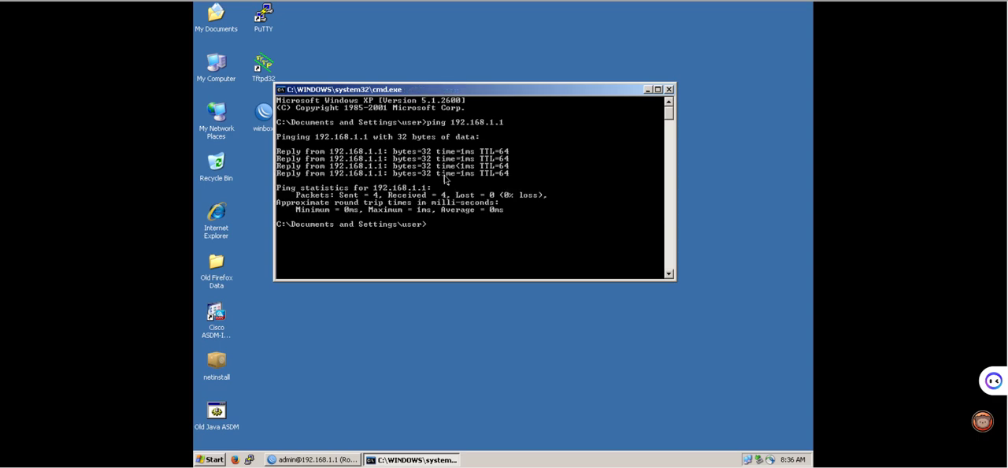
pyautogui.press('Up')
pyautogui.press('Return')
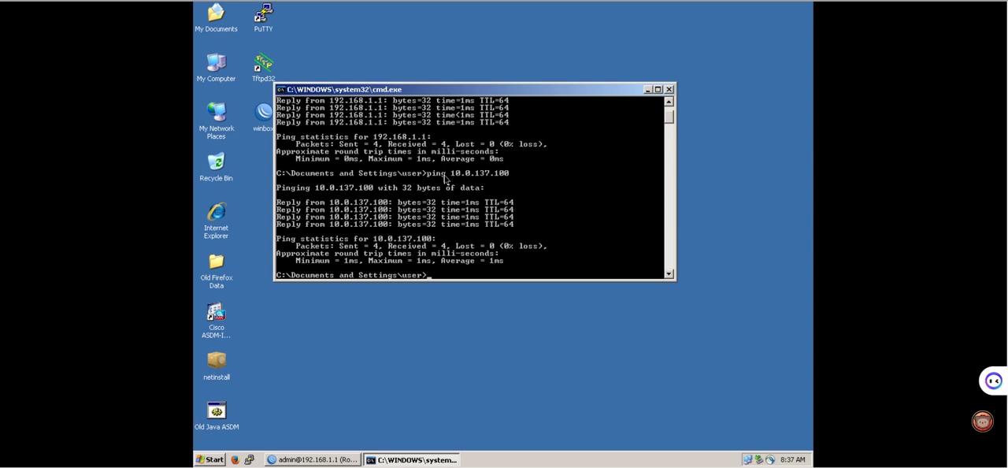
# Ping 8.8.8.8 from the Windows client and interrupt the ping.
pyautogui.press('Up')
pyautogui.press('BackSpace')
pyautogui.press('BackSpace')
pyautogui.press('BackSpace')
pyautogui.press('BackSpace')
pyautogui.press('BackSpace')
pyautogui.press('BackSpace')
pyautogui.write('8.8.8.')
pyautogui.press('Return')
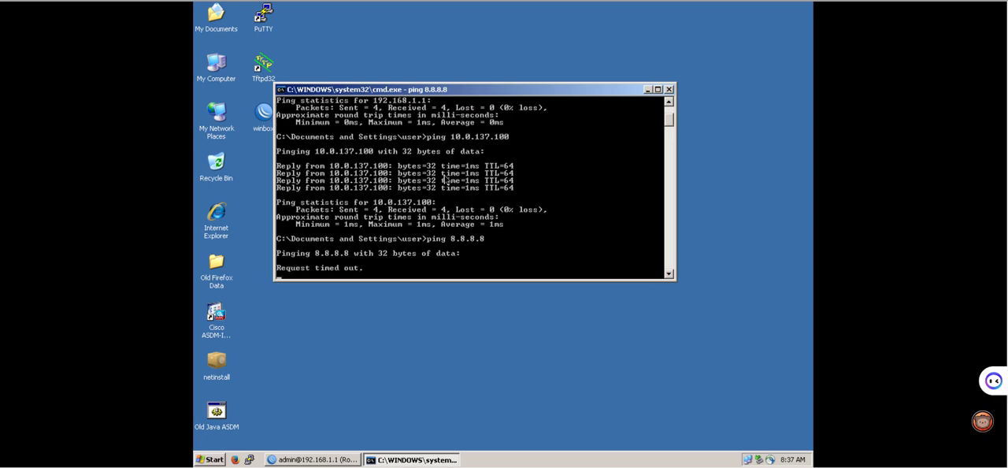
pyautogui.hotkey('ctrl', 'c')
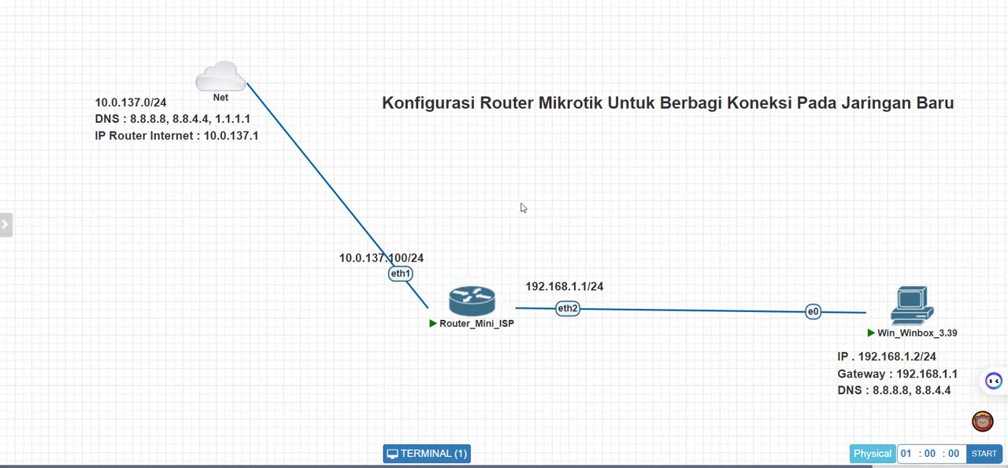
# Switch to WinBox, start a new NAT rule in the IP firewall, and reposition and widen its window.
pyautogui.moveTo(502, 341)
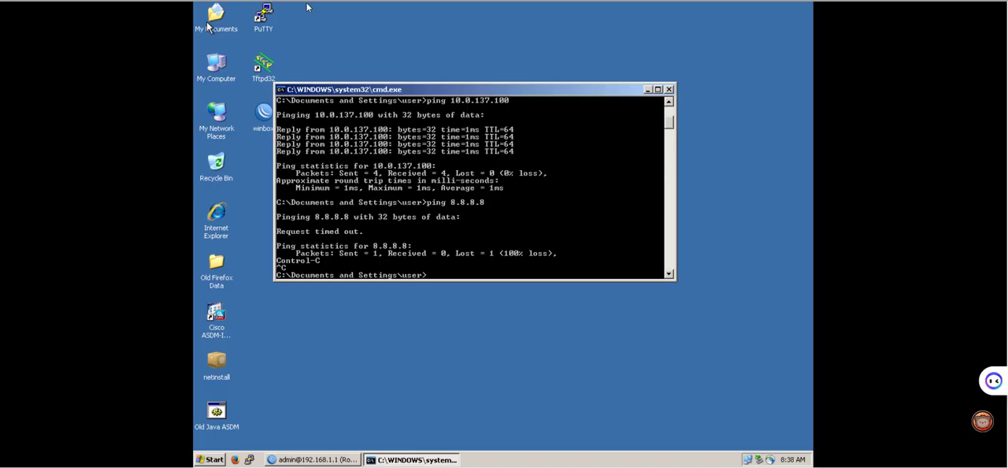
pyautogui.click(301, 460)
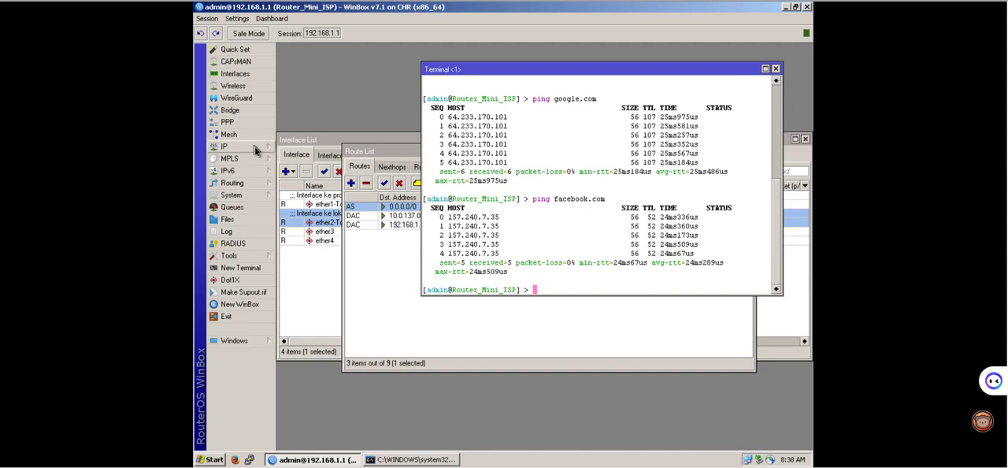
pyautogui.click(255, 146)
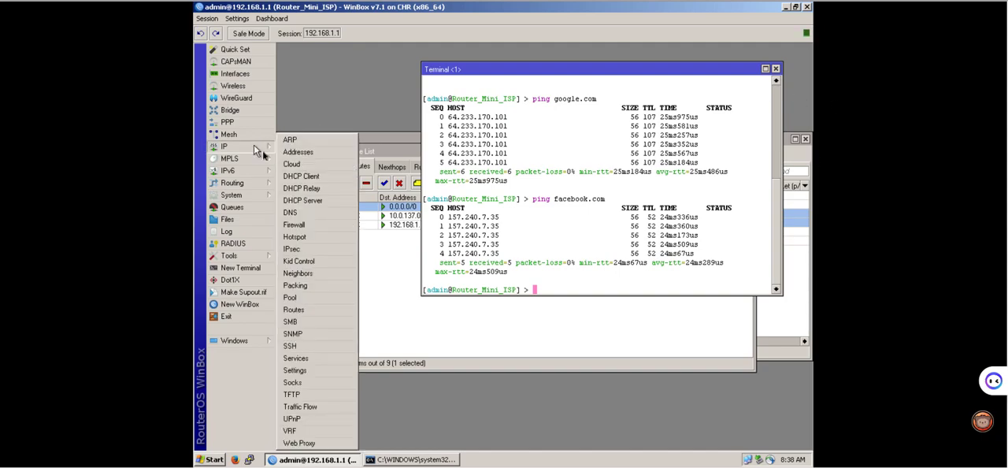
pyautogui.click(301, 228)
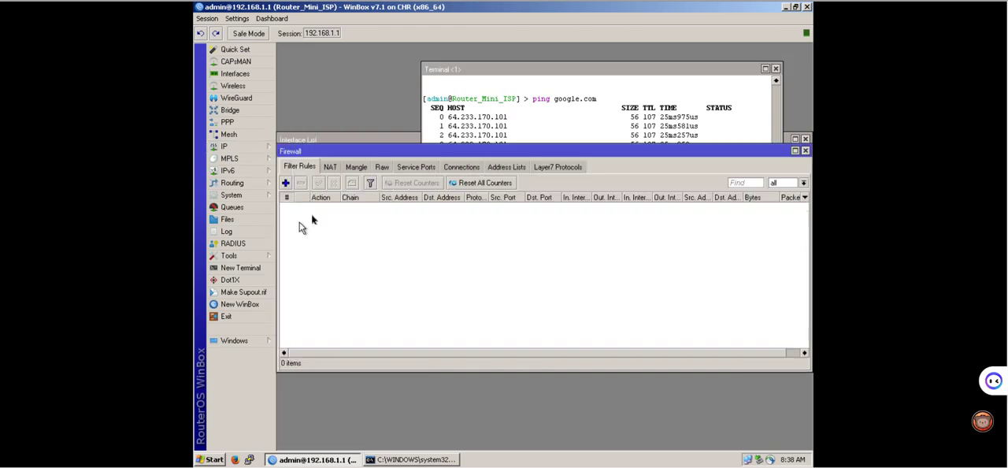
pyautogui.click(329, 170)
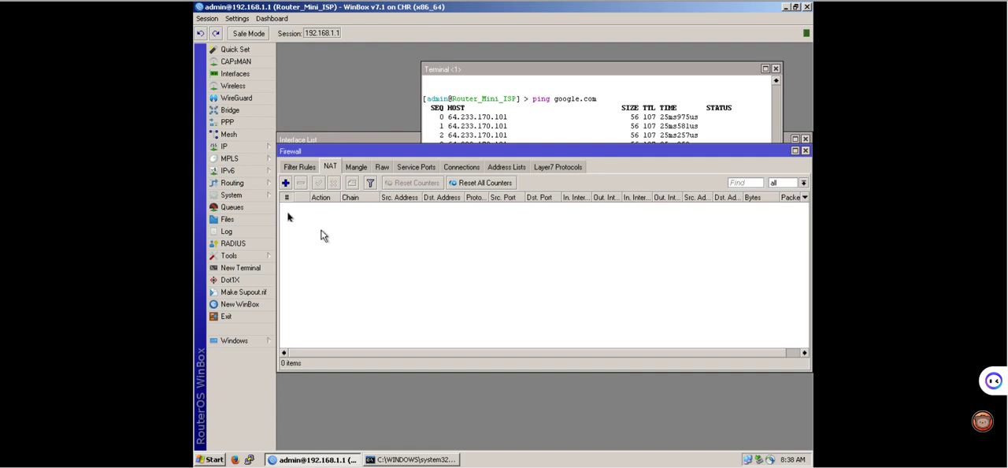
pyautogui.click(285, 184)
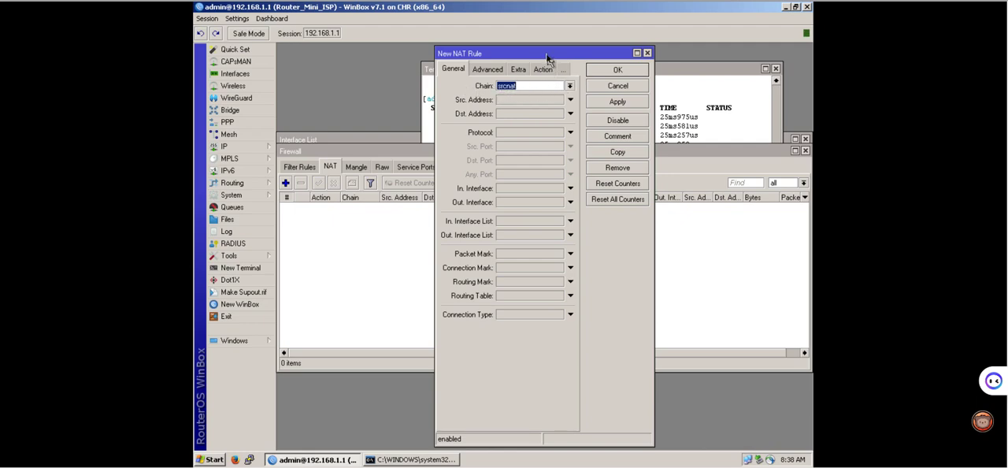
pyautogui.moveTo(530, 54); pyautogui.dragTo(497, 52)
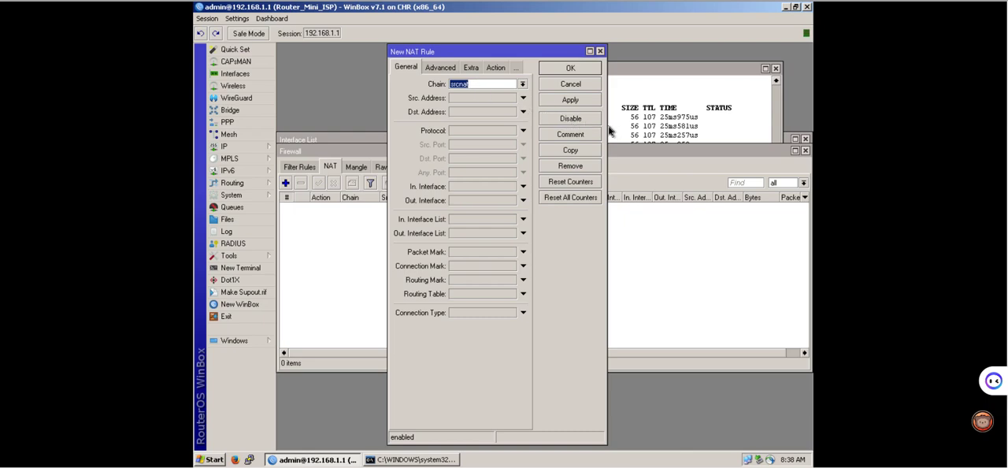
pyautogui.moveTo(607, 123); pyautogui.dragTo(650, 123)
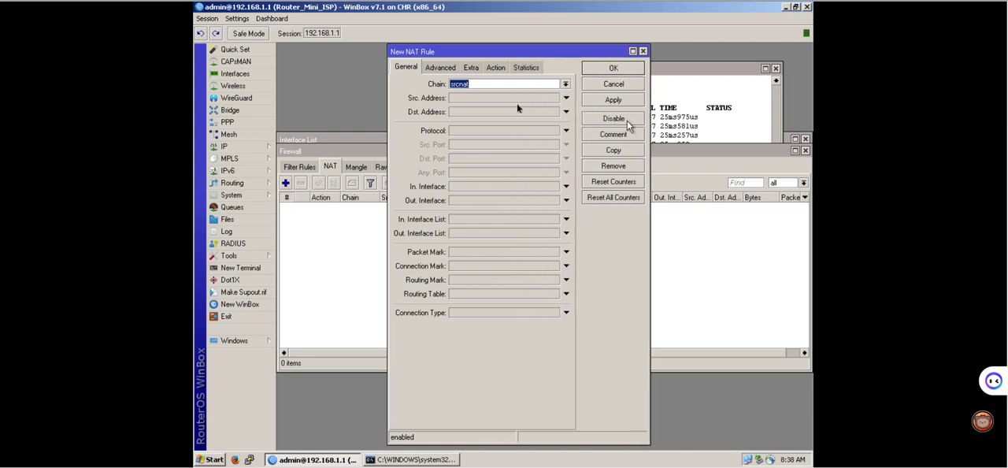
# Set the srcnat rule's source address to 192.168.1.0/24 and its out interface to ether1-To-Provider.
pyautogui.click(467, 100)
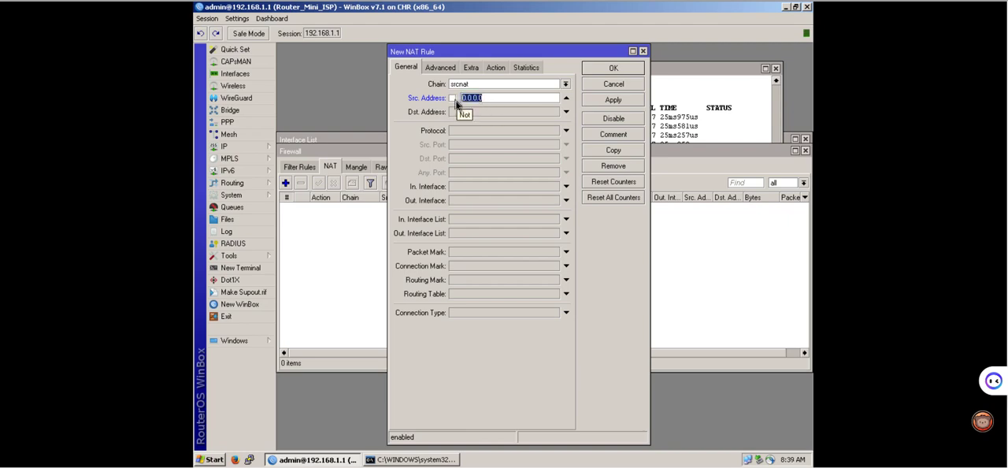
pyautogui.write('192.168.1.0/24')
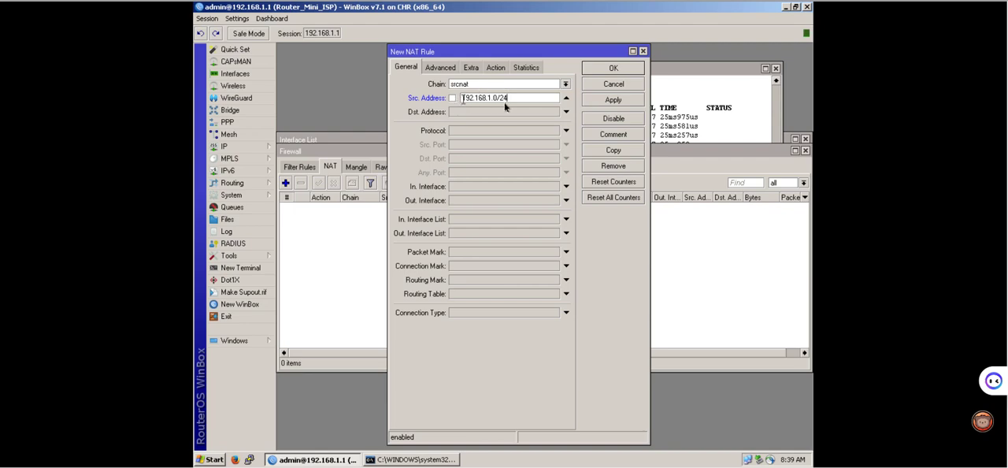
pyautogui.doubleClick(465, 100)
pyautogui.click(508, 100)
pyautogui.press('BackSpace')
pyautogui.press('BackSpace')
pyautogui.click(462, 203)
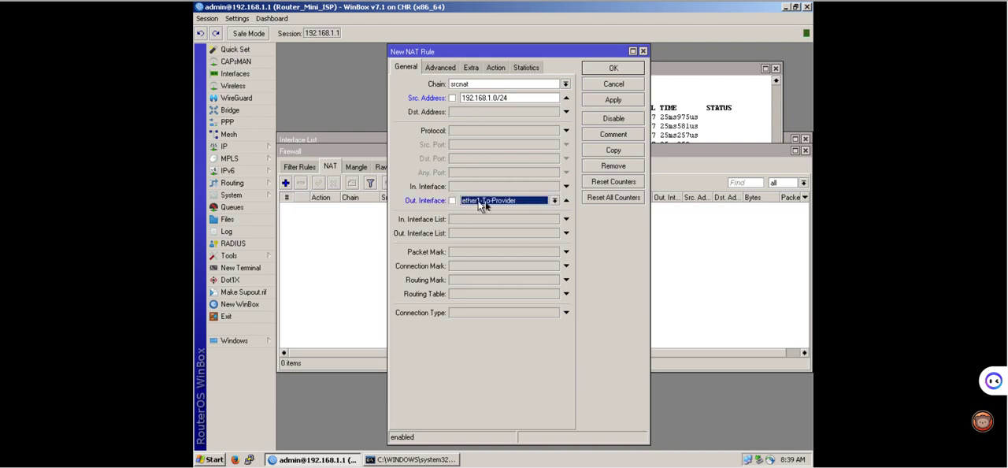
pyautogui.click(475, 203)
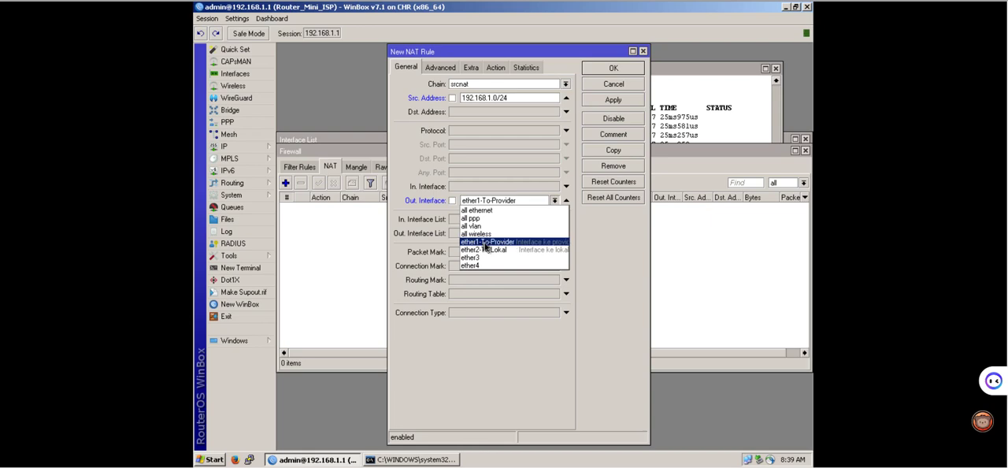
pyautogui.click(482, 241)
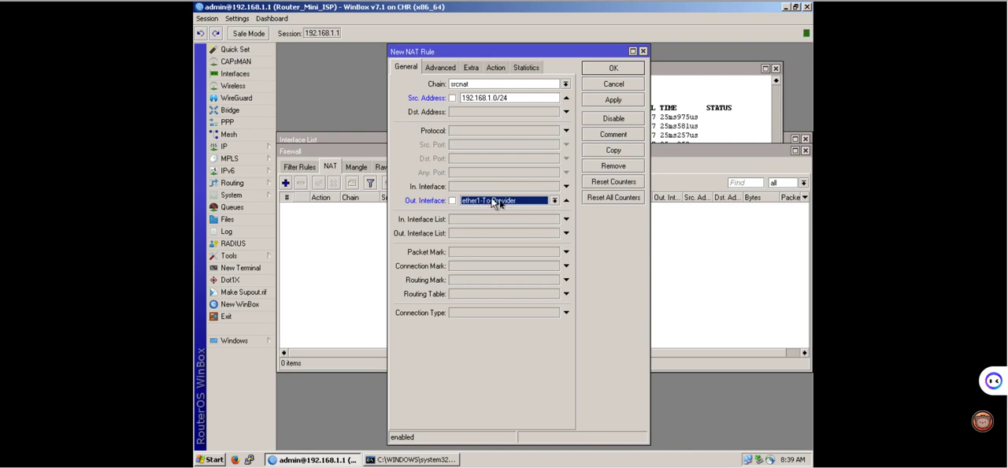
# Set the NAT rule's action to masquerade, save the rule, and widen the source address column in the NAT list.
pyautogui.click(496, 67)
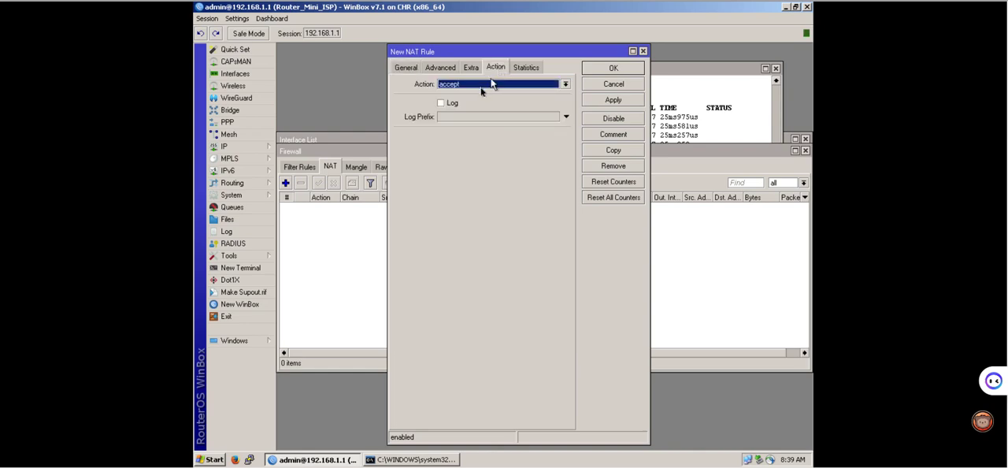
pyautogui.click(490, 83)
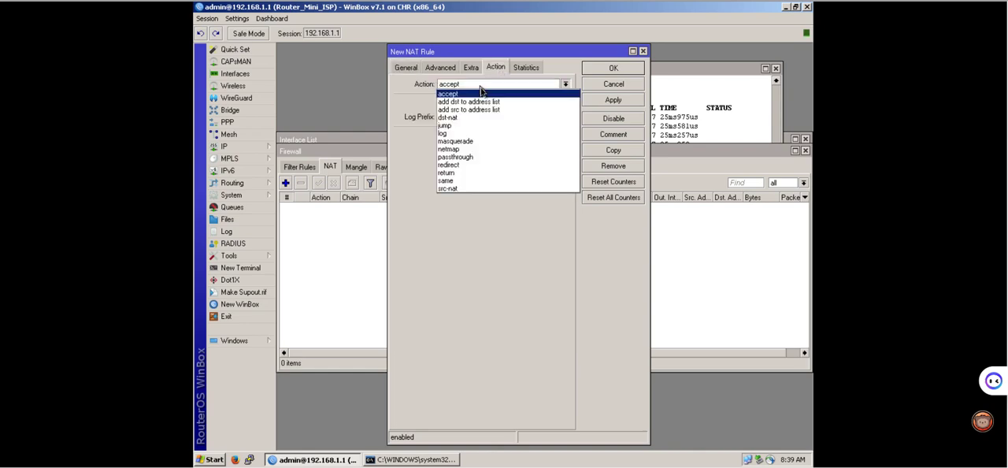
pyautogui.click(463, 142)
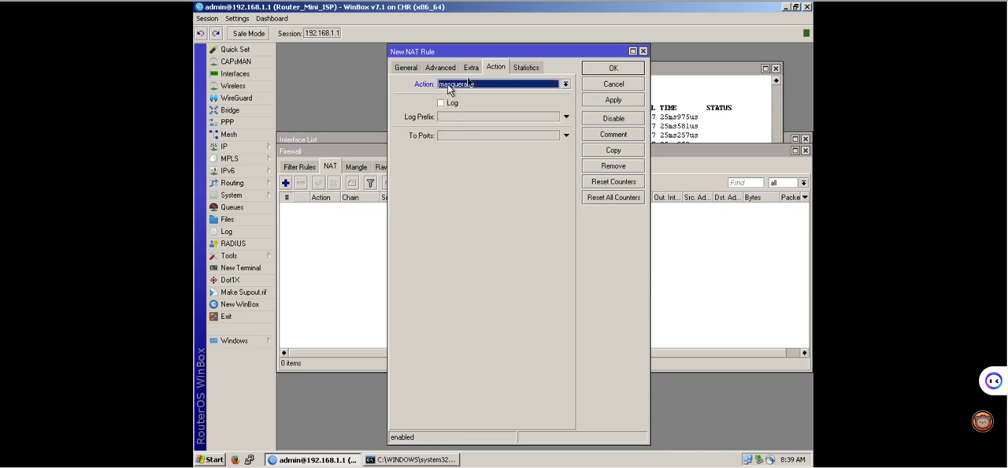
pyautogui.click(611, 100)
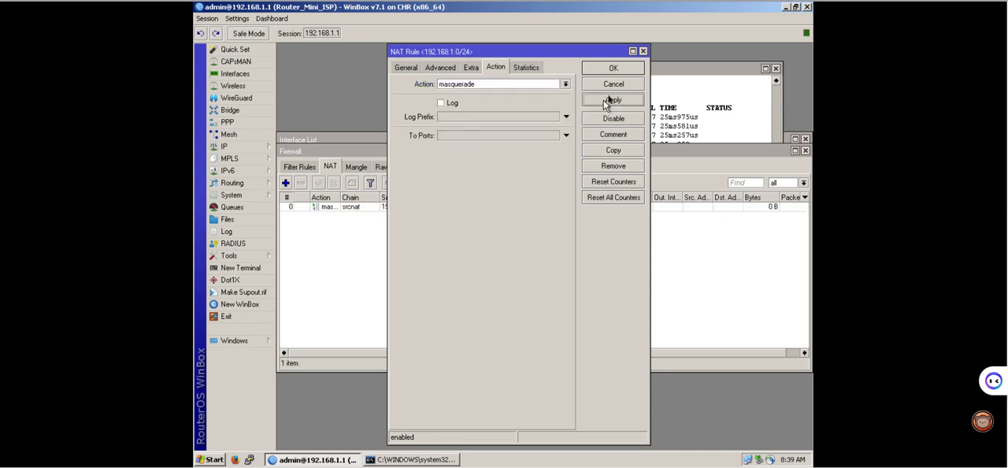
pyautogui.click(613, 69)
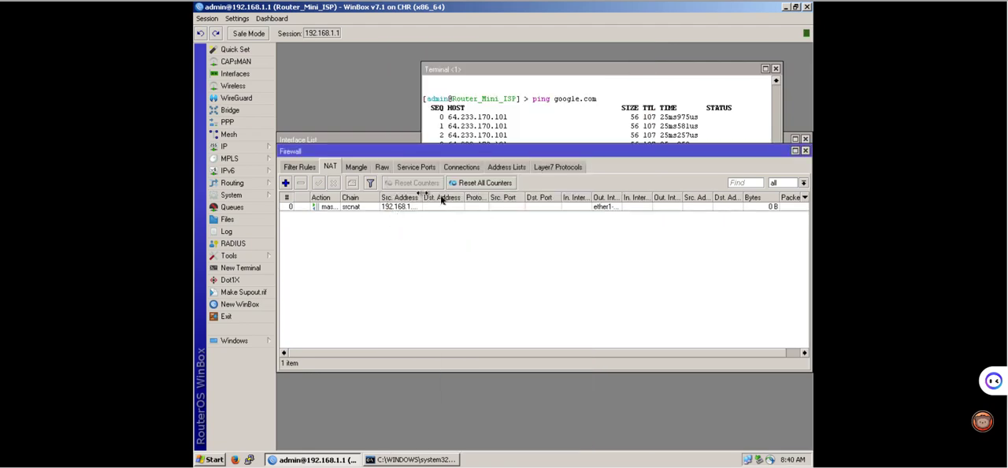
pyautogui.moveTo(422, 194)
pyautogui.mouseDown()
pyautogui.moveTo(450, 196)
pyautogui.moveTo(430, 195)
pyautogui.mouseUp()
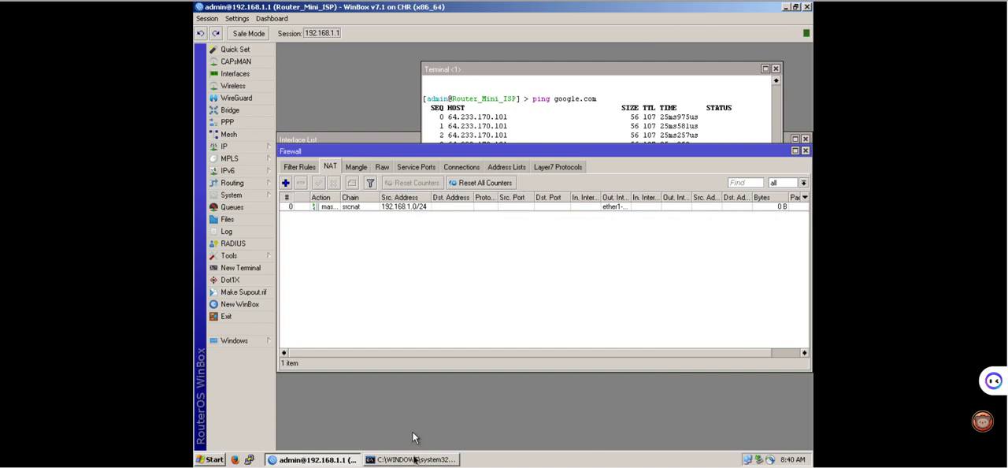
# Return to the client's command prompt, repeat the ping to 8.8.8.8 and stop it after a few replies.
pyautogui.click(413, 459)
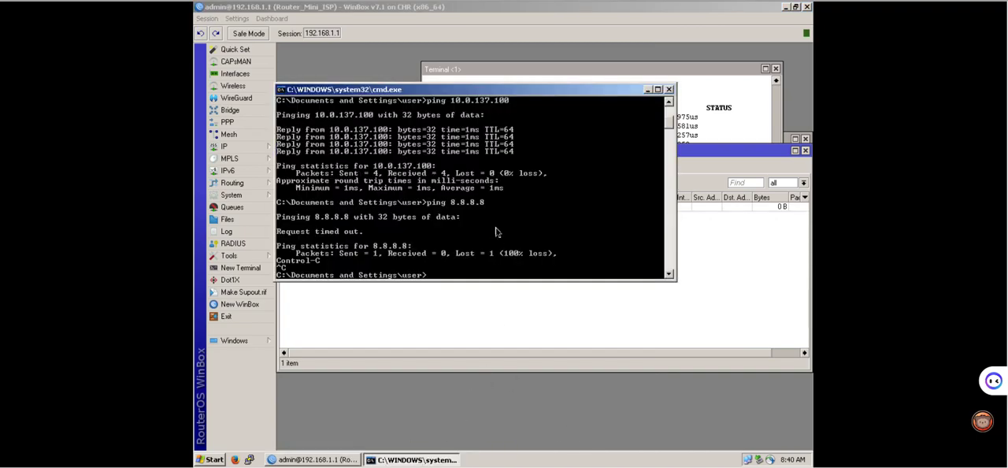
pyautogui.press('Up')
pyautogui.press('Return')
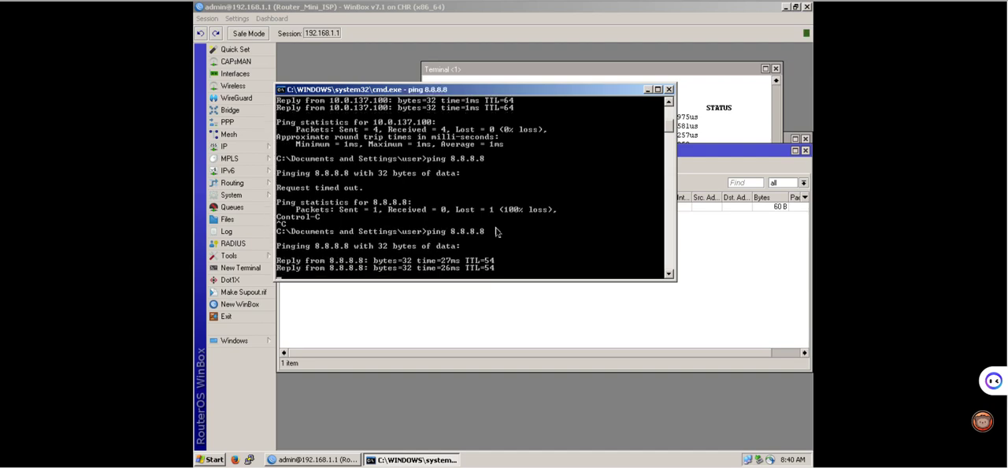
pyautogui.hotkey('ctrl', 'c')
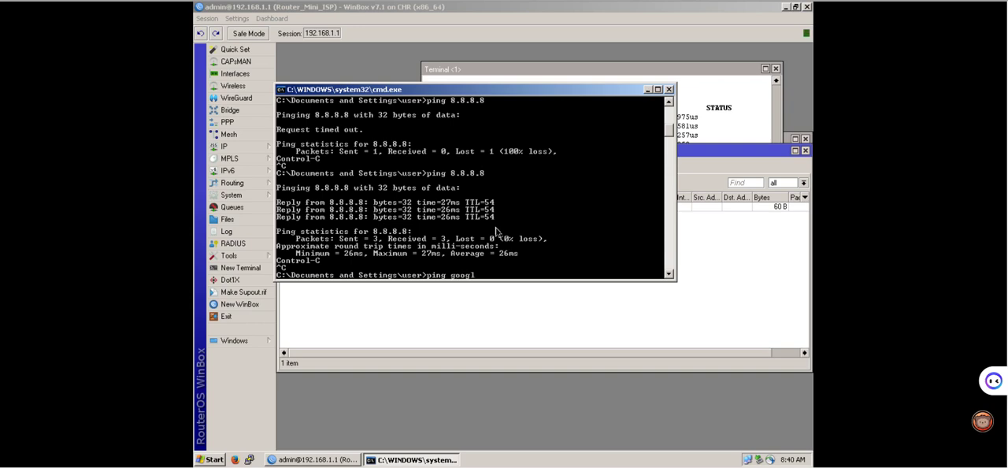
# Ping google.com and facebook.com from the Windows client to test name resolution and internet access.
pyautogui.press('Return')
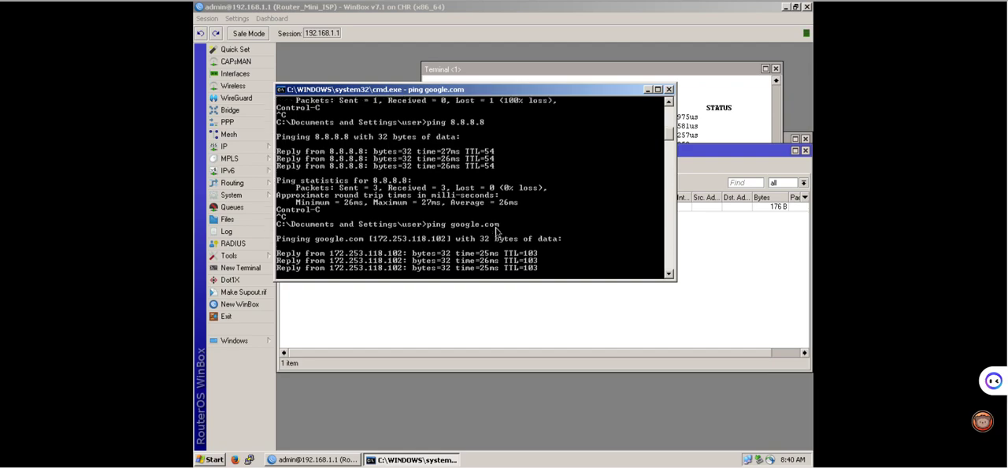
pyautogui.press('Return')
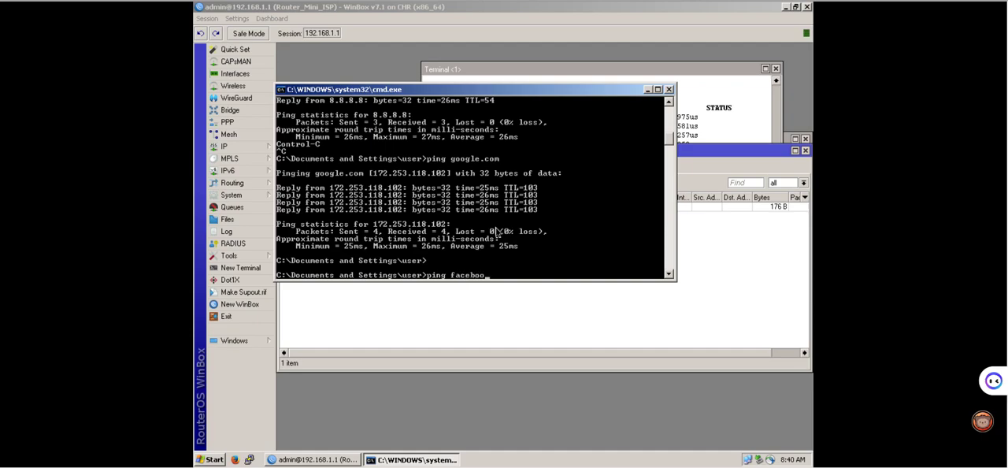
pyautogui.press('Return')
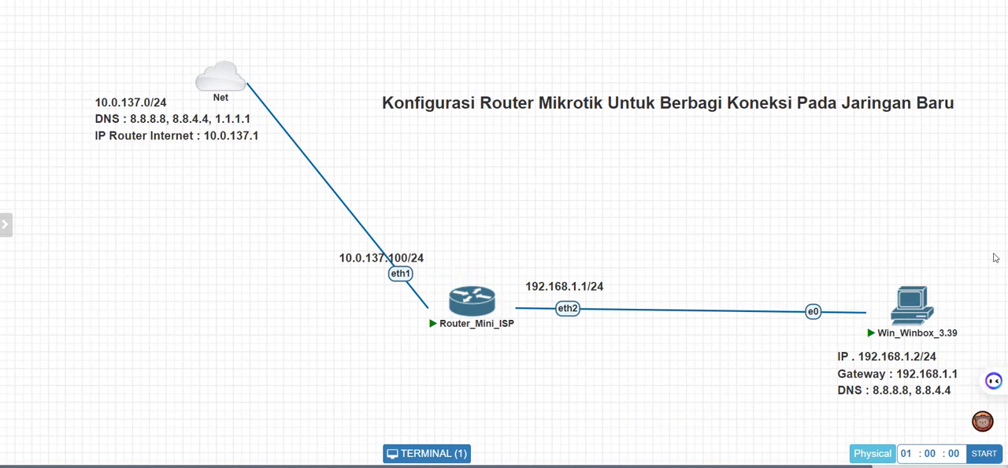
# Switch to Firefox on the Windows client, dismiss the winbox.exe download prompt, and load google.com in a new tab.
pyautogui.moveTo(469, 303)
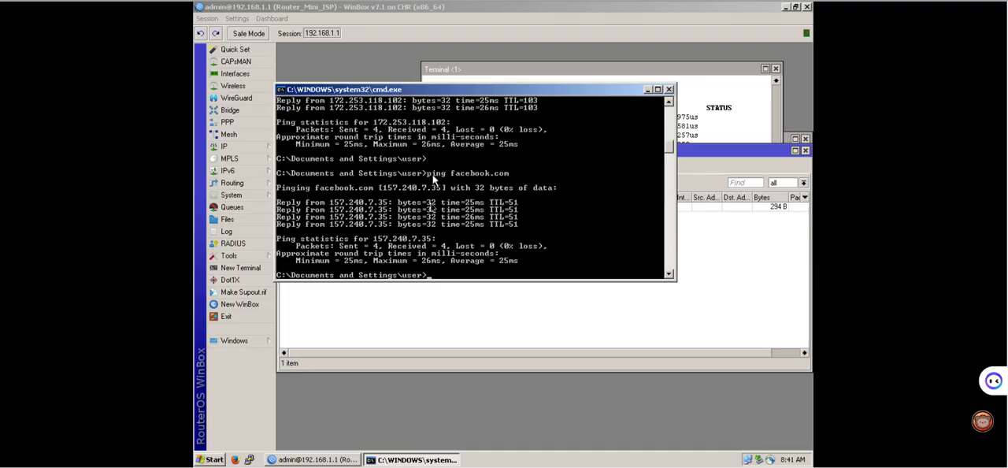
pyautogui.click(235, 460)
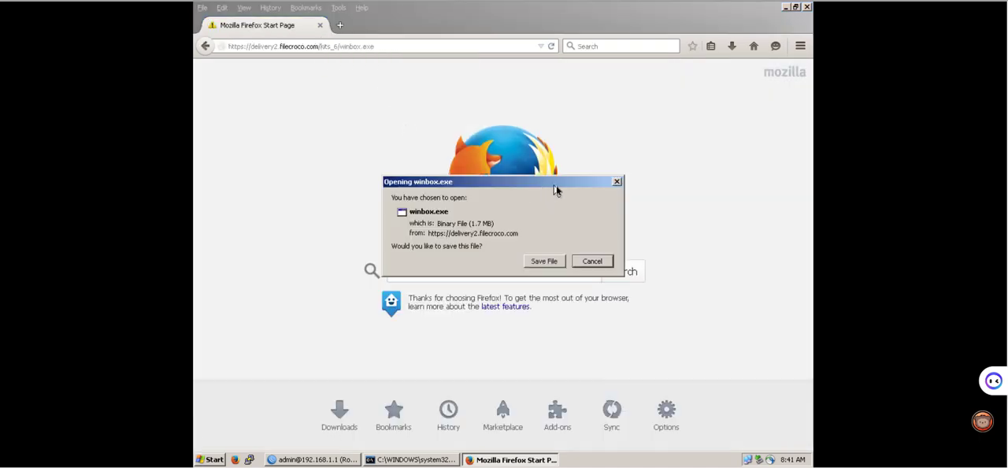
pyautogui.click(617, 181)
pyautogui.click(339, 26)
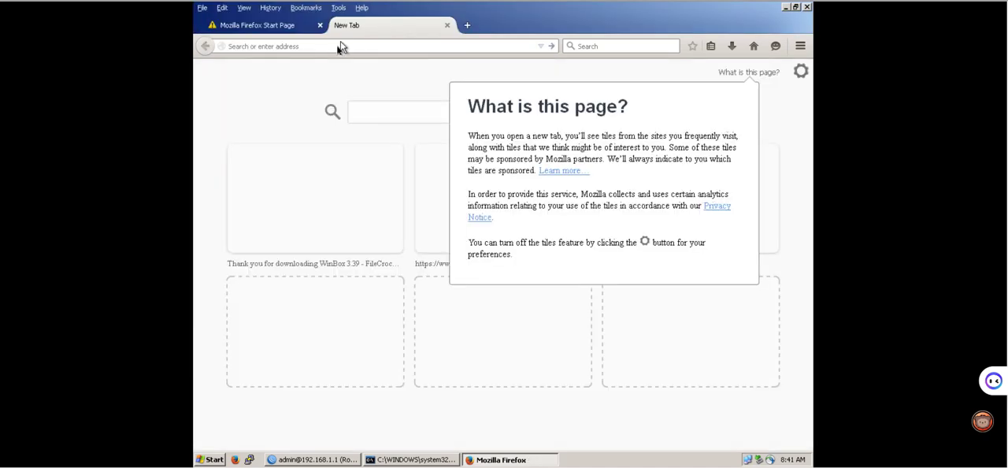
pyautogui.click(337, 45)
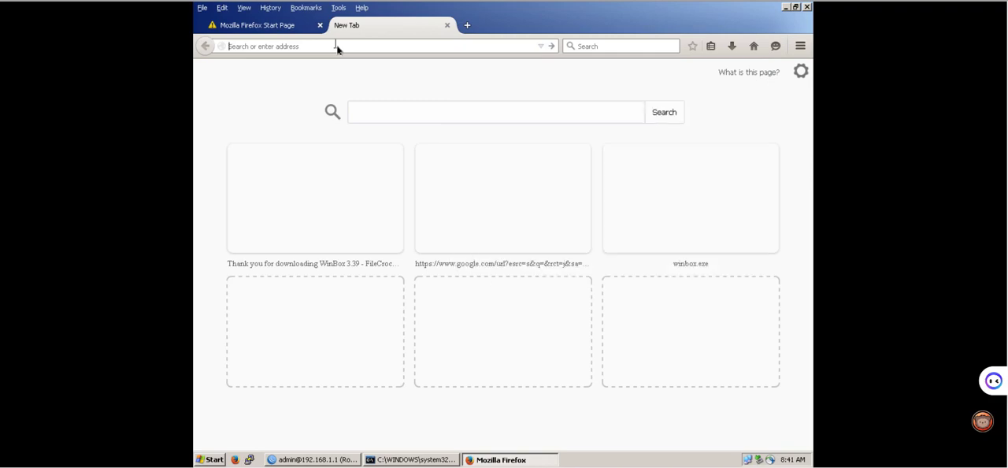
pyautogui.write('google.com')
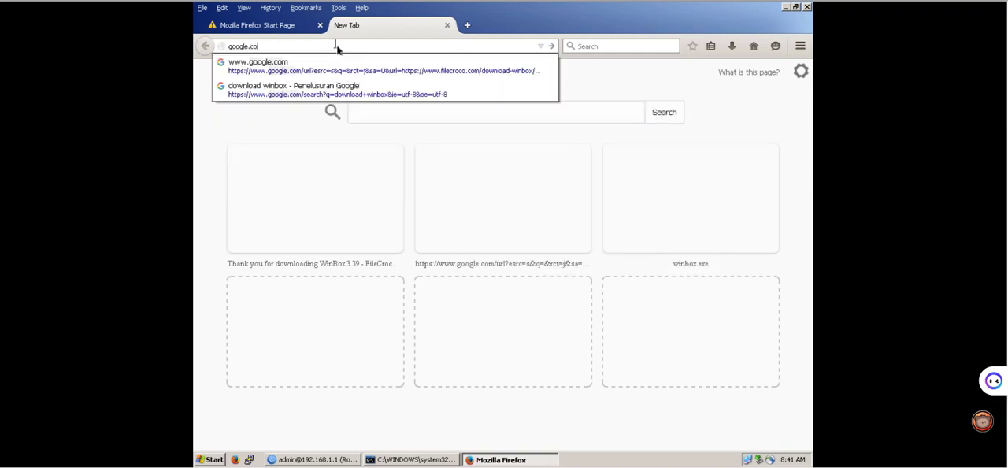
pyautogui.press('Return')
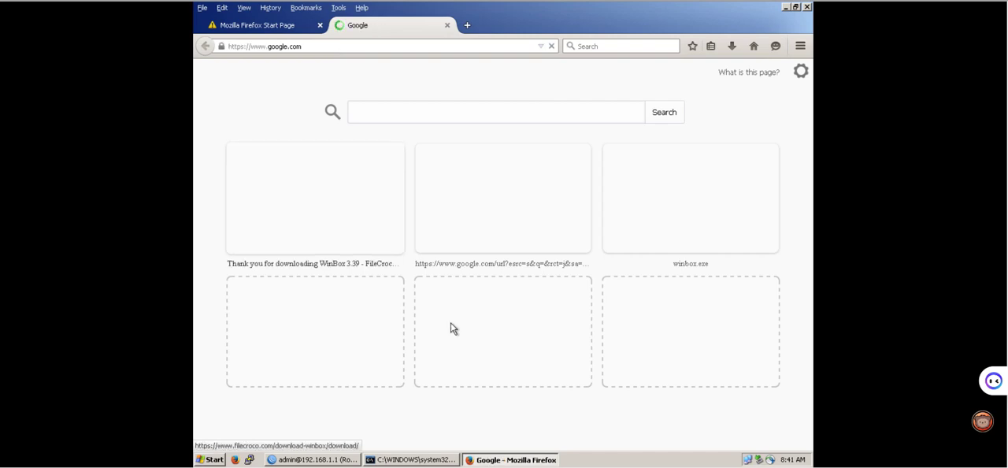
# Switch to WinBox and examine the traffic graphs of the ether2-To-Lokal interface.
pyautogui.click(347, 459)
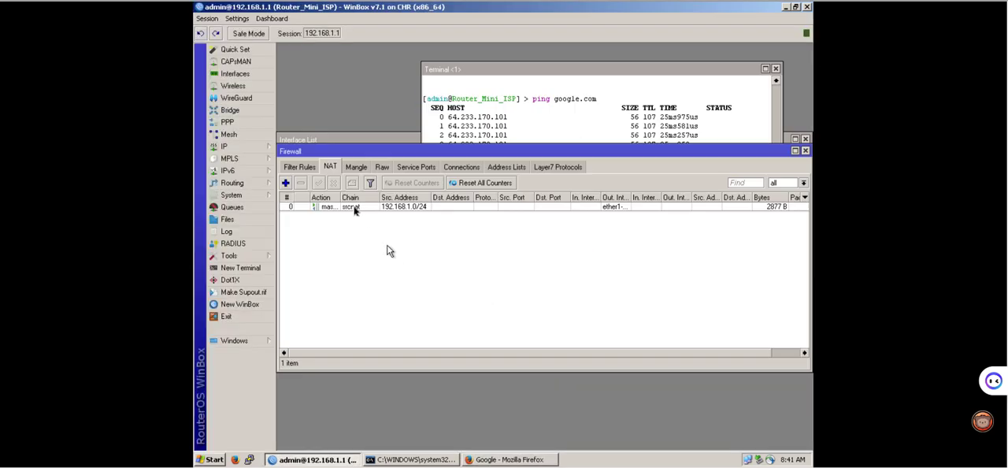
pyautogui.click(247, 74)
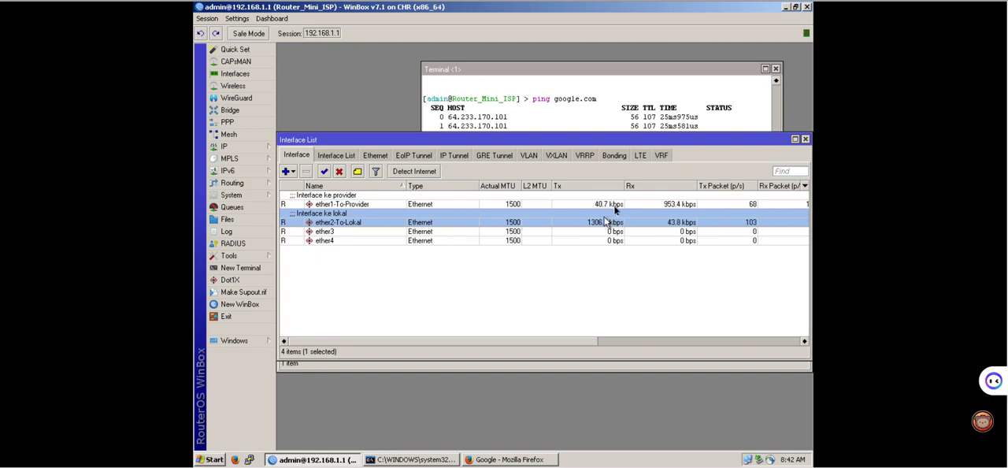
pyautogui.doubleClick(432, 222)
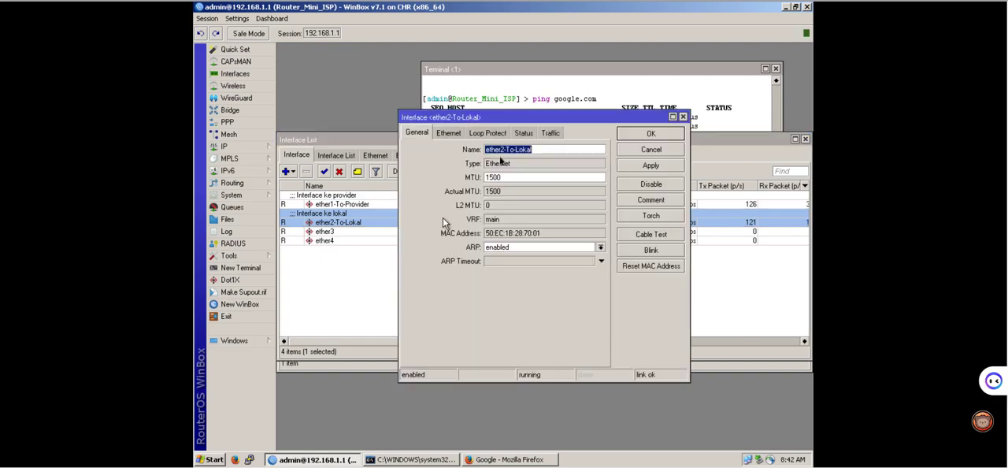
pyautogui.click(549, 134)
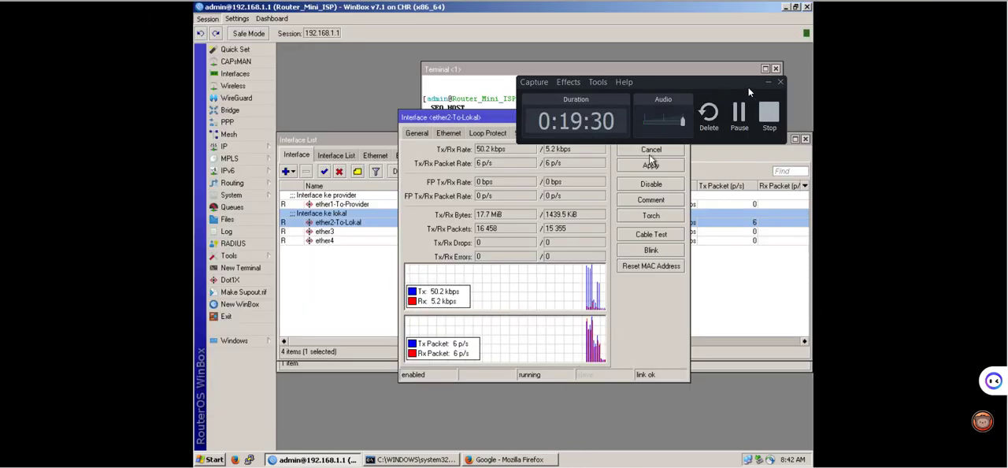
pyautogui.click(768, 82)
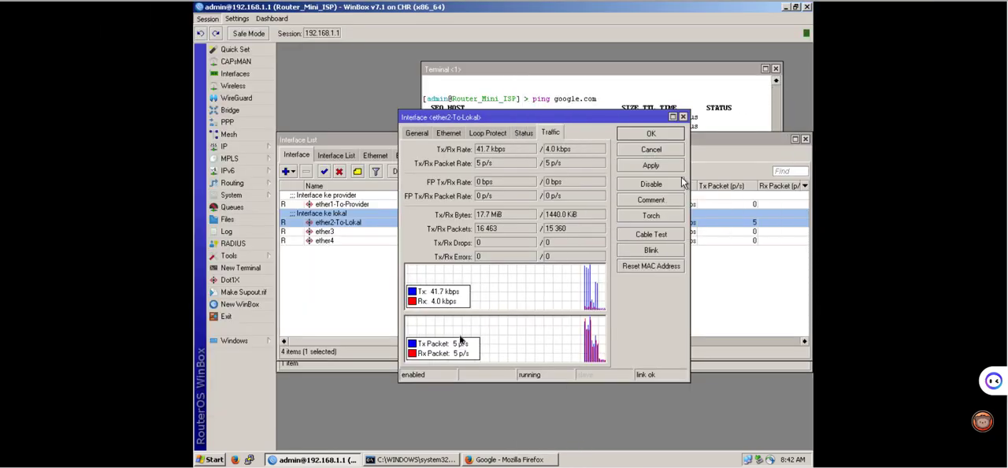
# Return to Firefox, load YouTube in place of the Google page, and look through the page down to its footer.
pyautogui.click(504, 456)
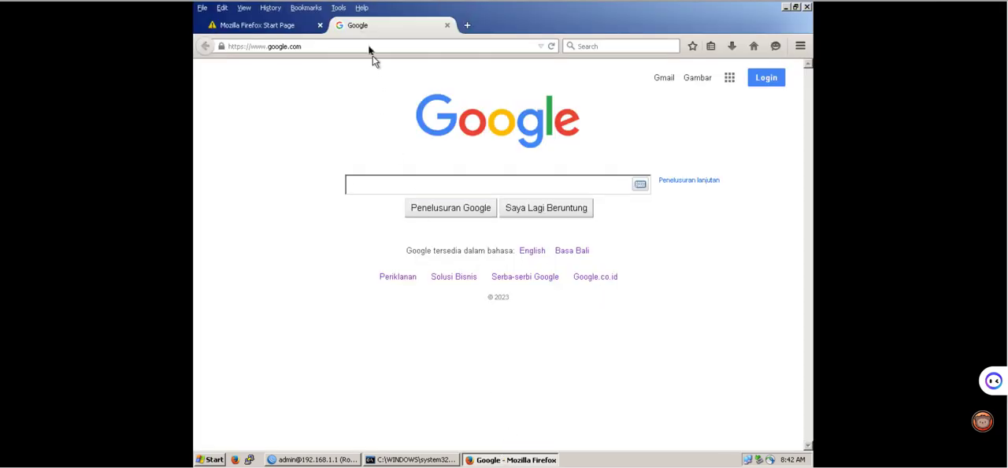
pyautogui.doubleClick(368, 47)
pyautogui.tripleClick(368, 47)
pyautogui.write('you')
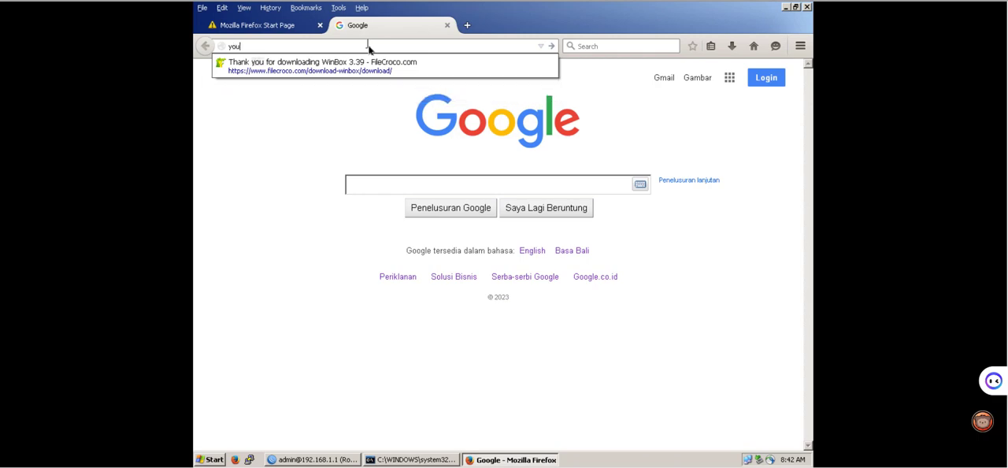
pyautogui.write('tube.com')
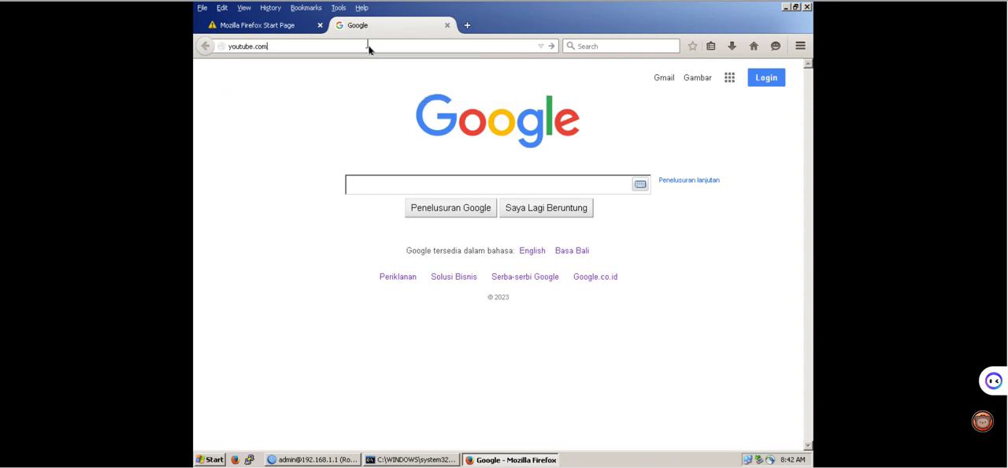
pyautogui.press('Return')
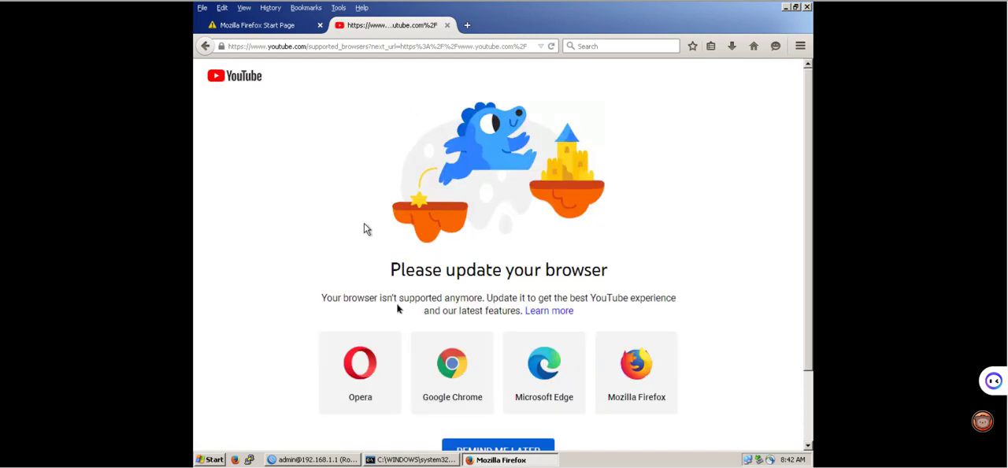
pyautogui.scroll(-2, 425, 375)
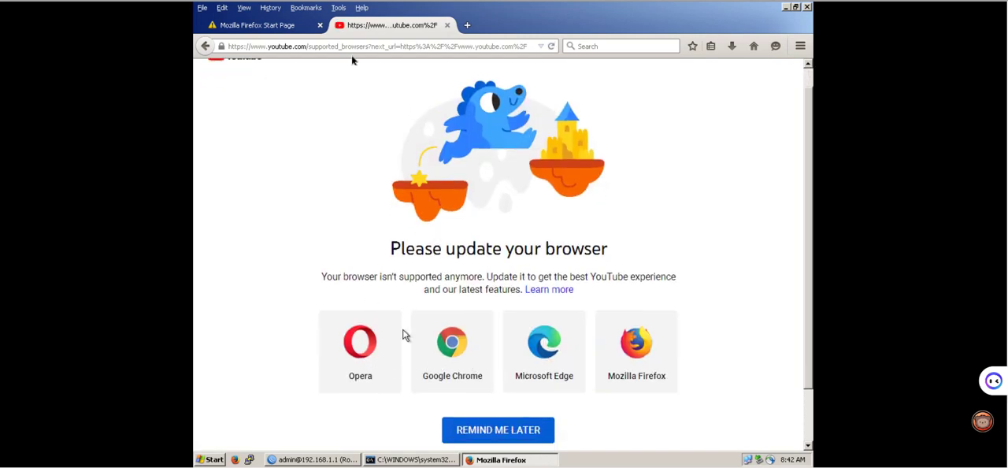
pyautogui.scroll(-3, 403, 335)
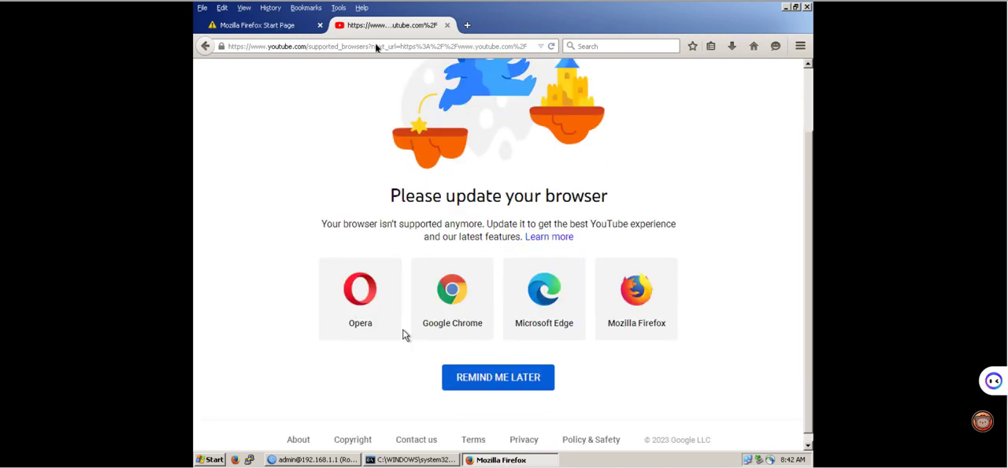
pyautogui.scroll(-1, 402, 334)
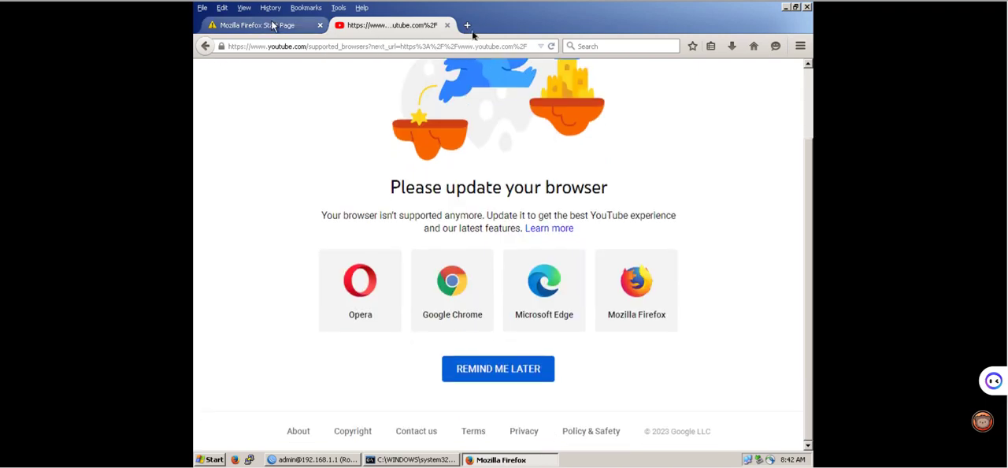
# Open another browser tab and load google.com to generate more client traffic.
pyautogui.click(272, 26)
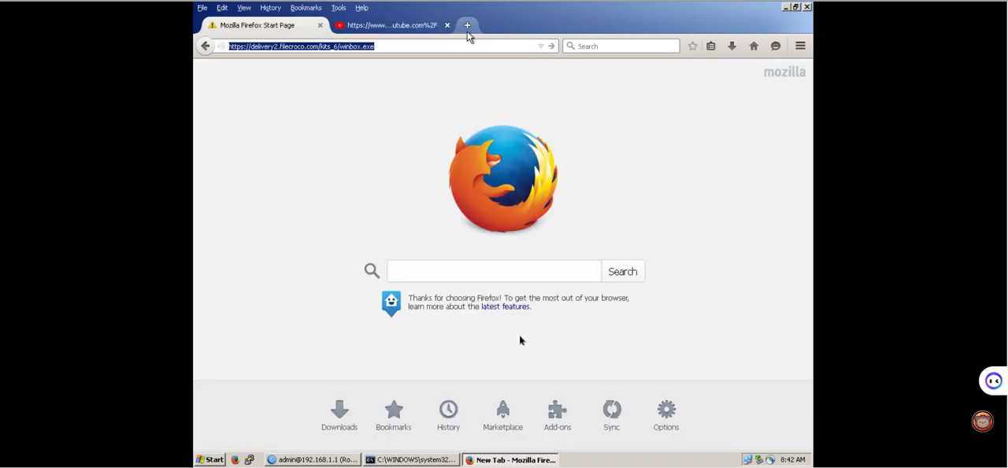
pyautogui.click(467, 27)
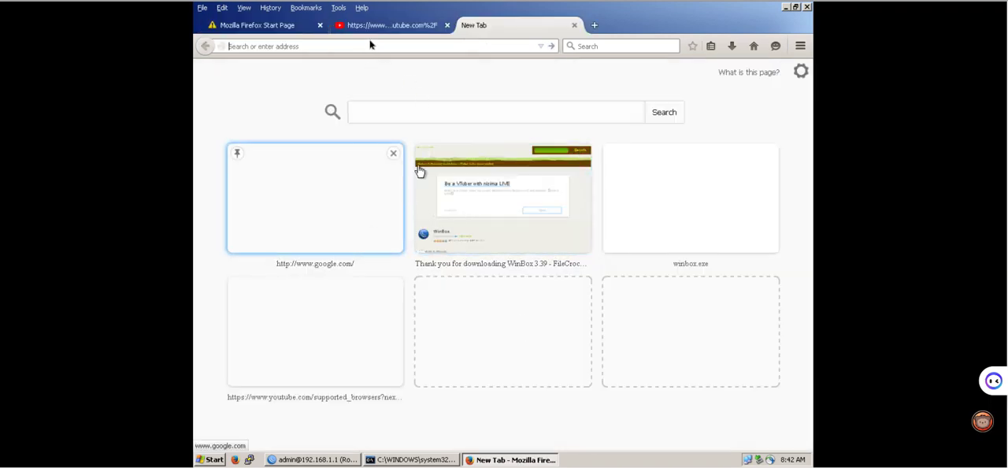
pyautogui.write('google.com/')
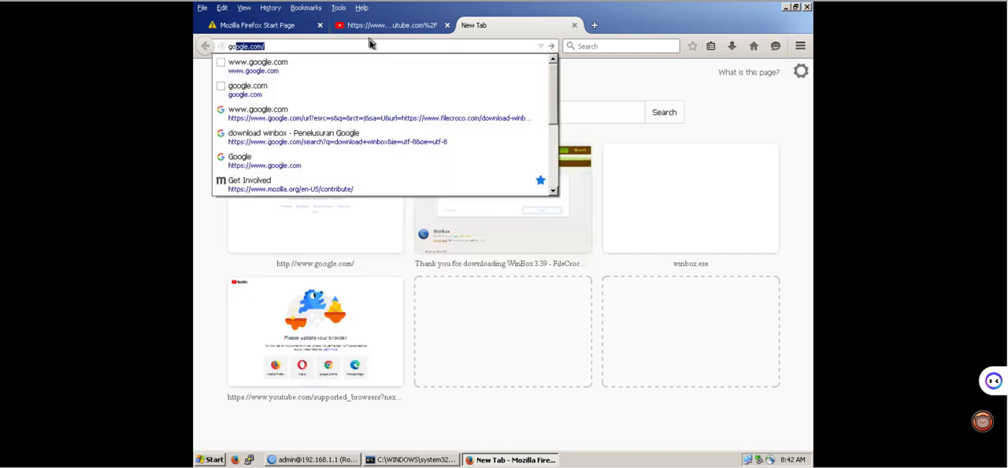
pyautogui.press('Return')
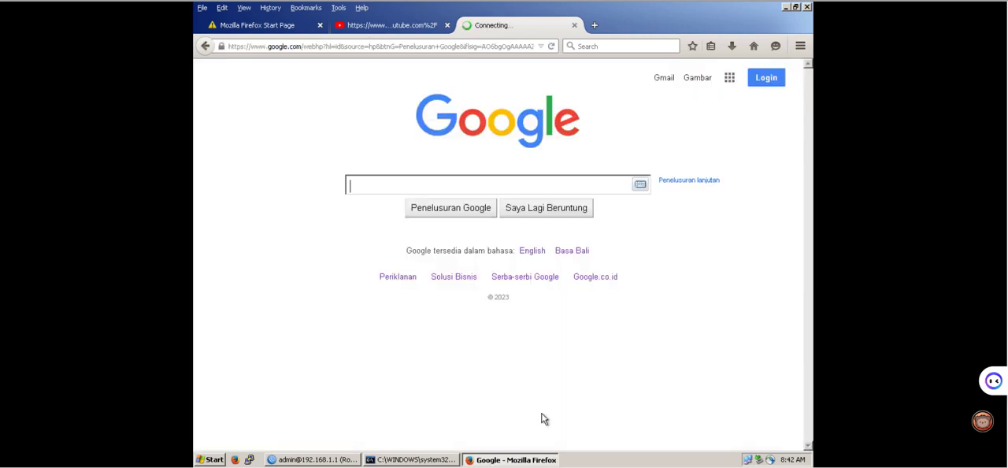
# Switch back to WinBox to check the local interface's traffic again.
pyautogui.moveTo(556, 460)
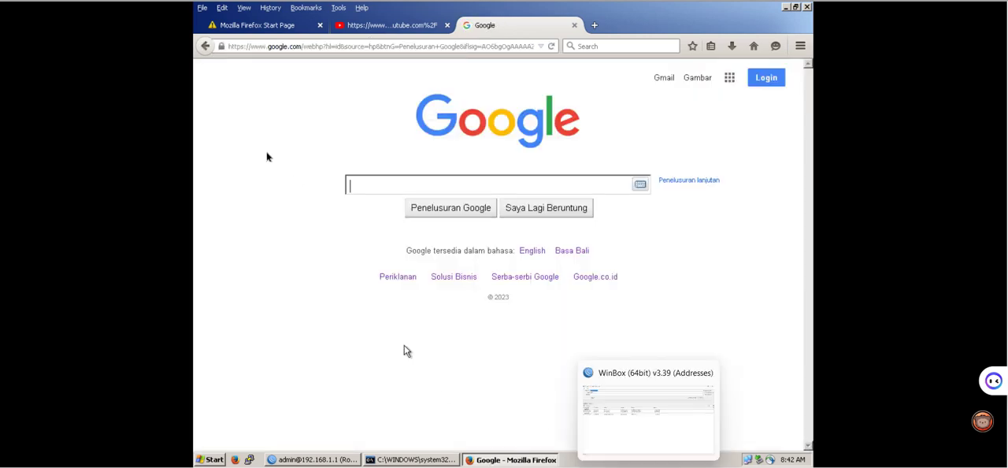
pyautogui.click(337, 459)
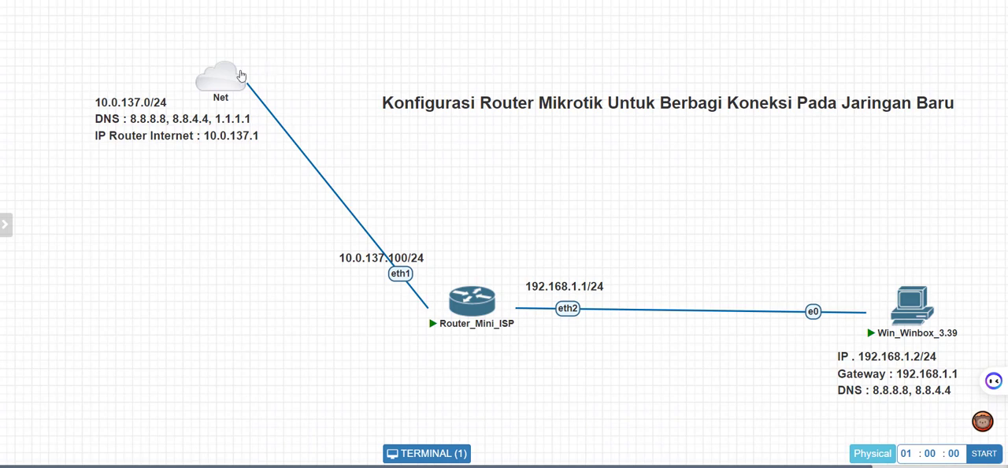
pyautogui.moveTo(200, 73)
pyautogui.click(768, 433)
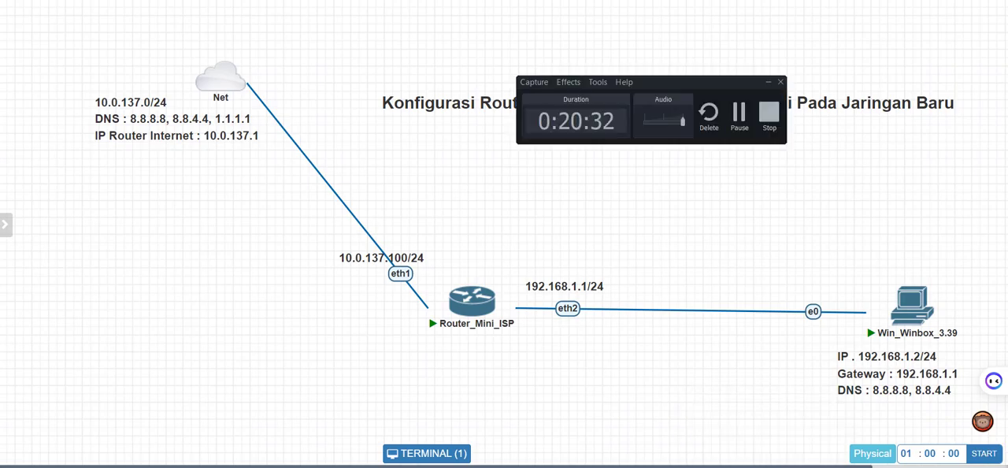